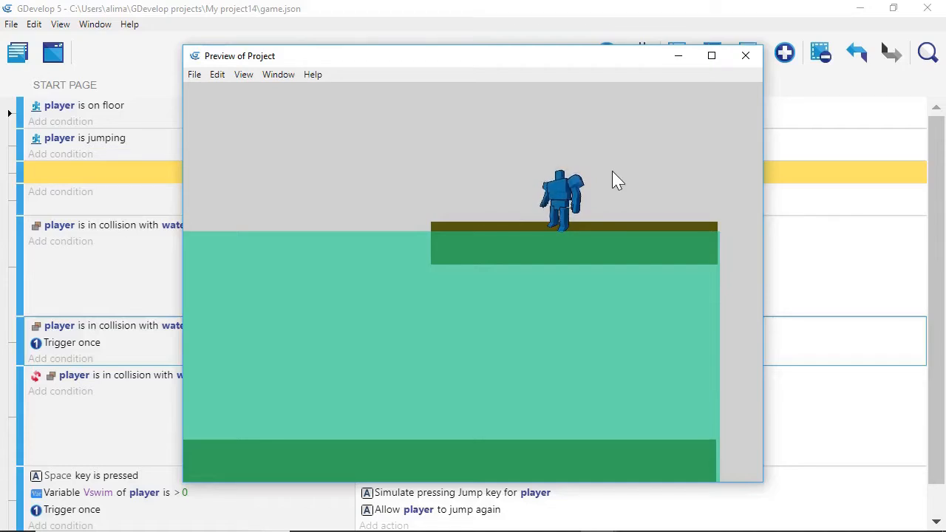
Test the player's walking in both directions and jumping on the upper platform in the preview.
key(Right)
key(Left)
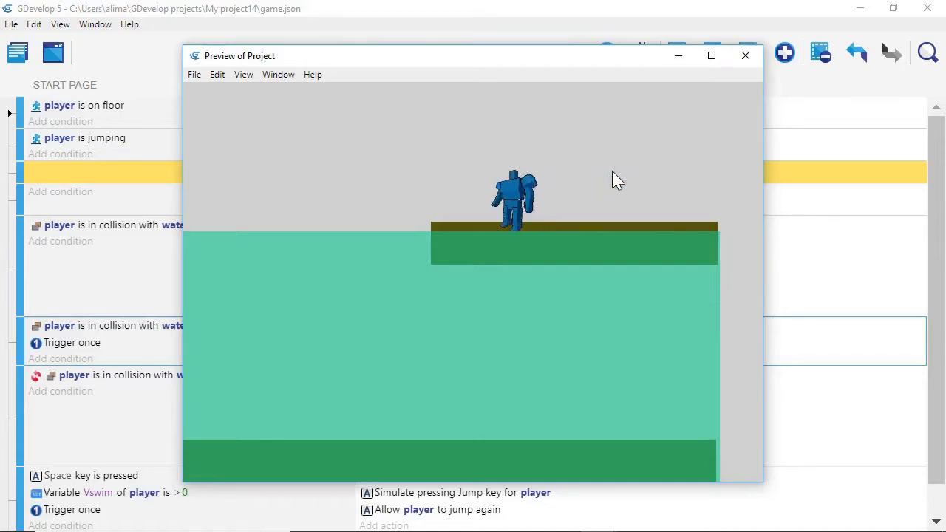
key(Right)
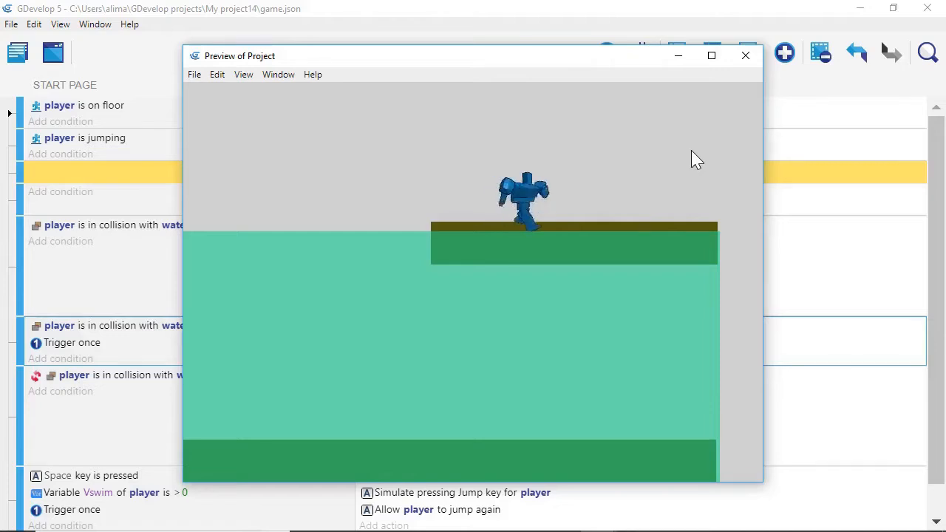
key(Left)
key(Right)
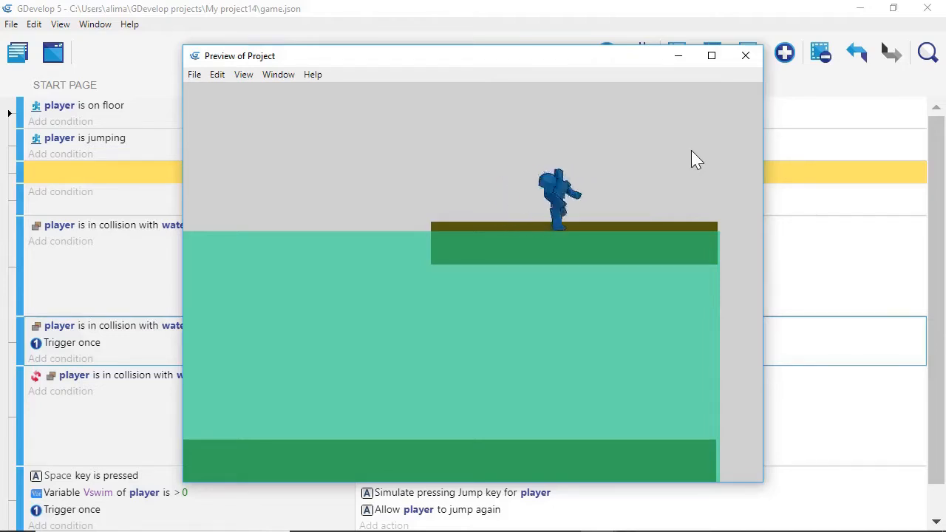
key(Left)
key(space)
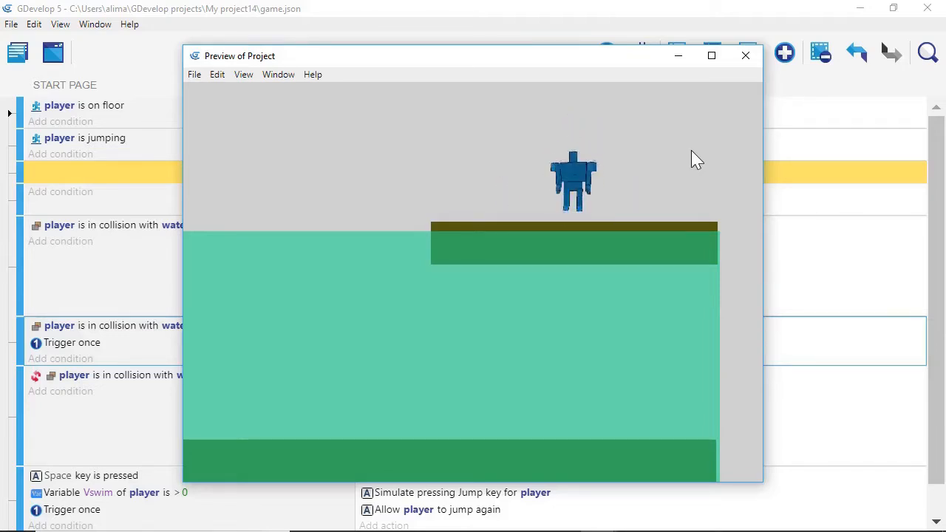
key(space)
key(Left)
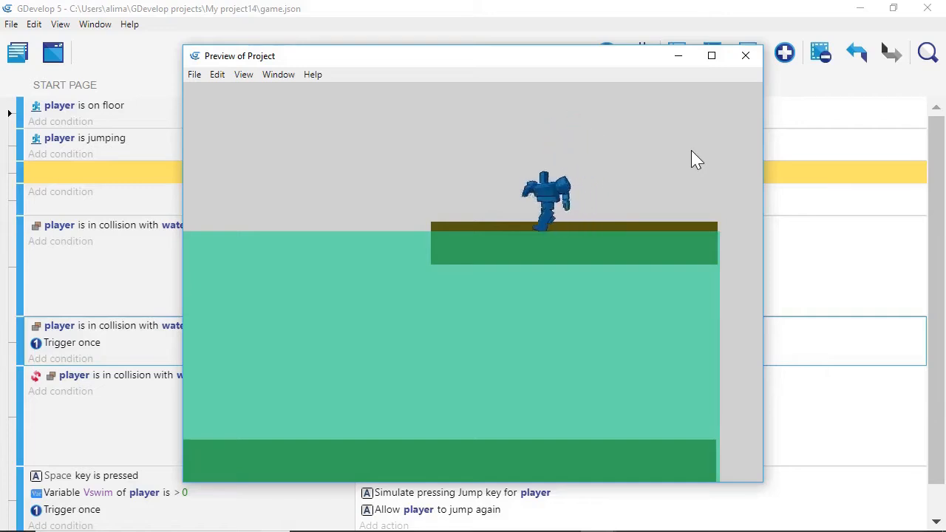
Test the player jumping into the water, walking on the bottom and swimming back to the platform, and close the preview.
key(Left)
key(space)
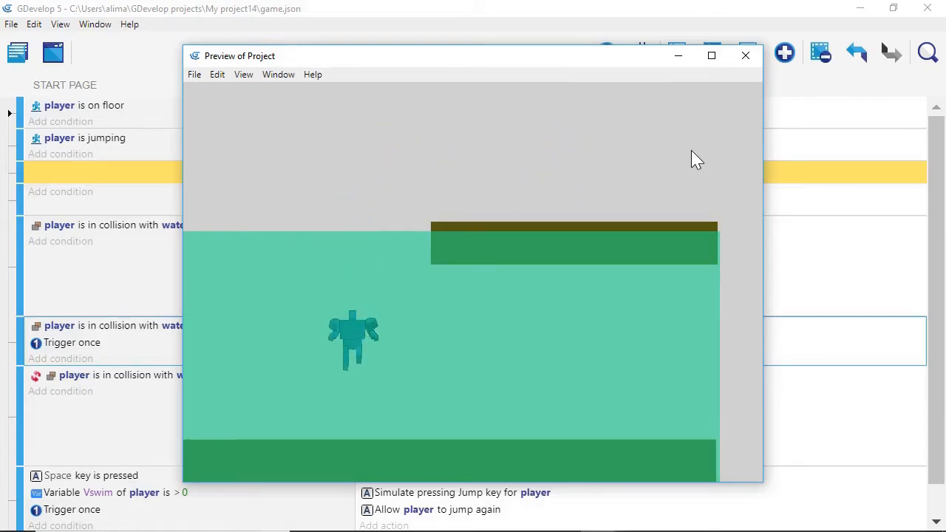
key(Right)
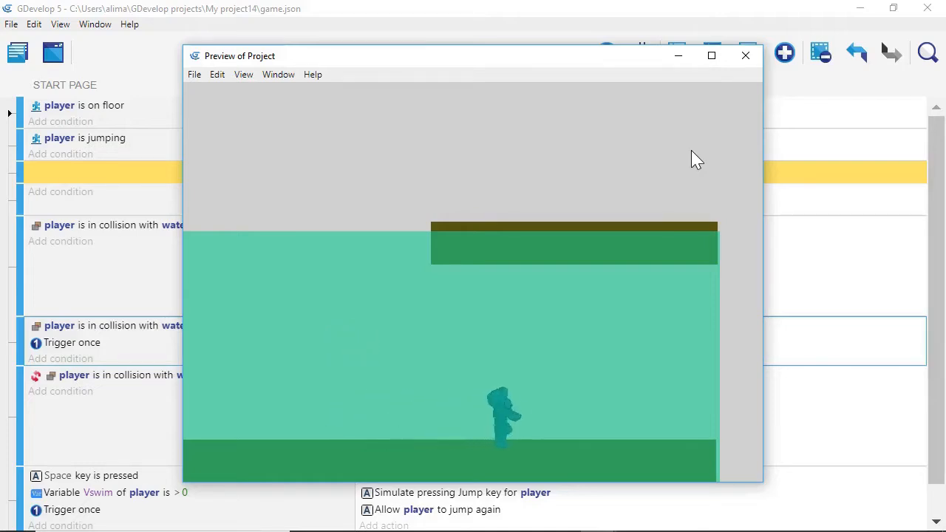
key(Left)
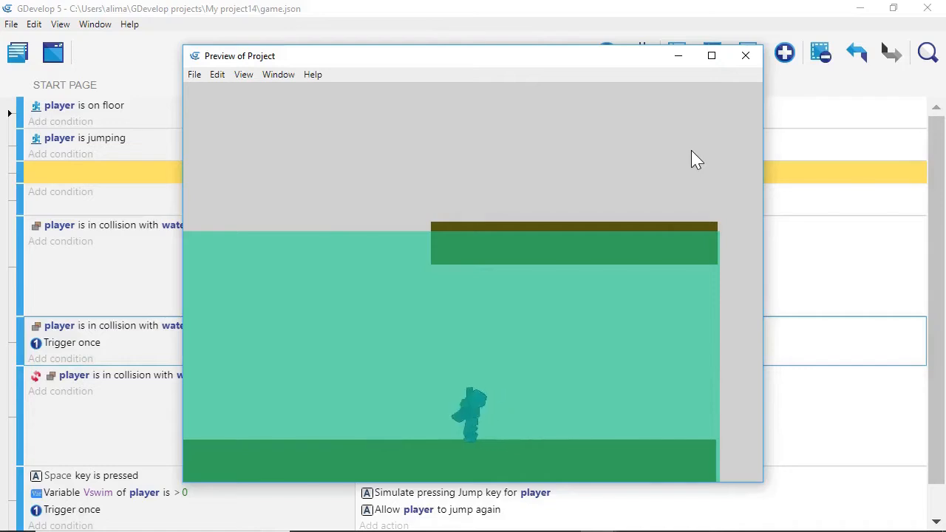
key(space)
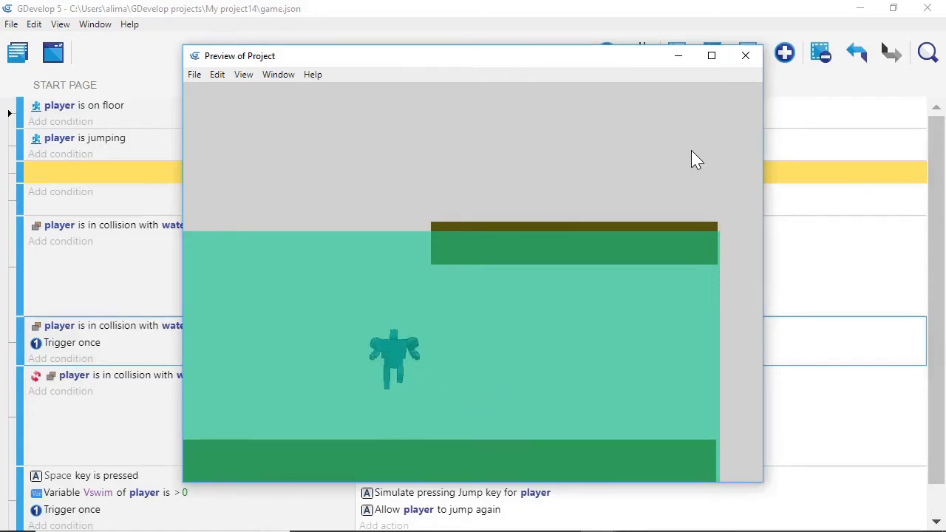
key(space)
key(space)
key(space)
key(space)
key(Right)
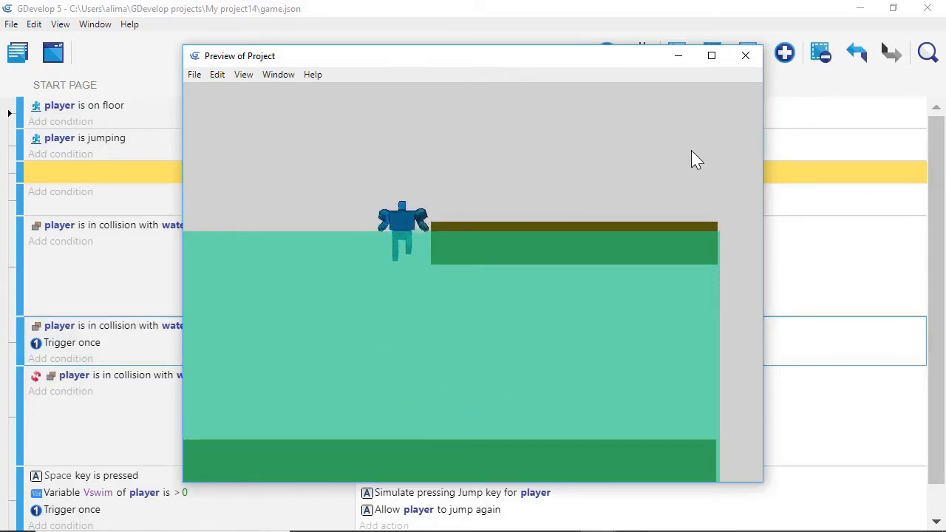
key(space)
key(Right)
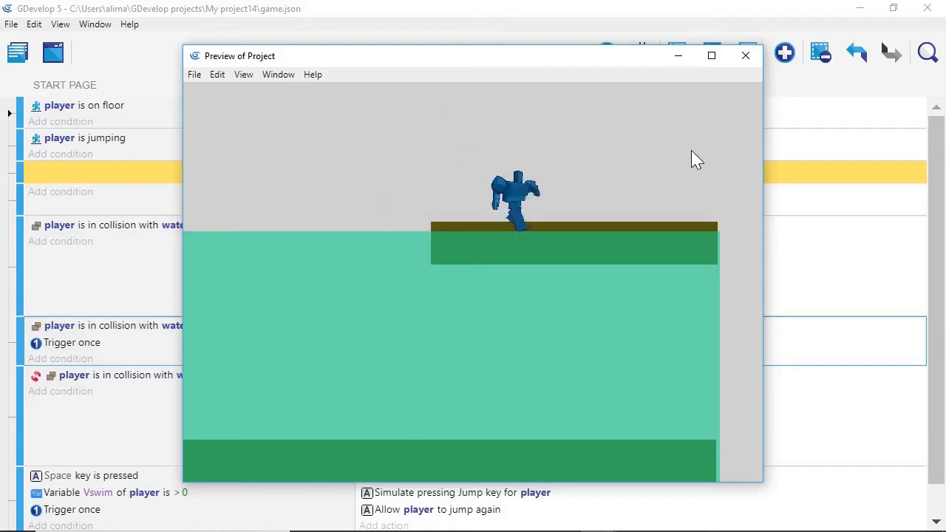
key(Right)
key(Left)
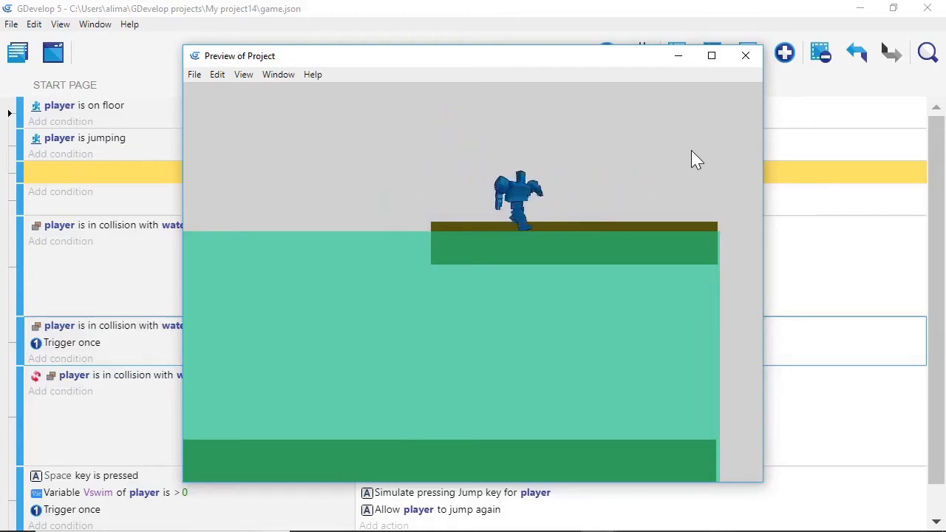
key(Right)
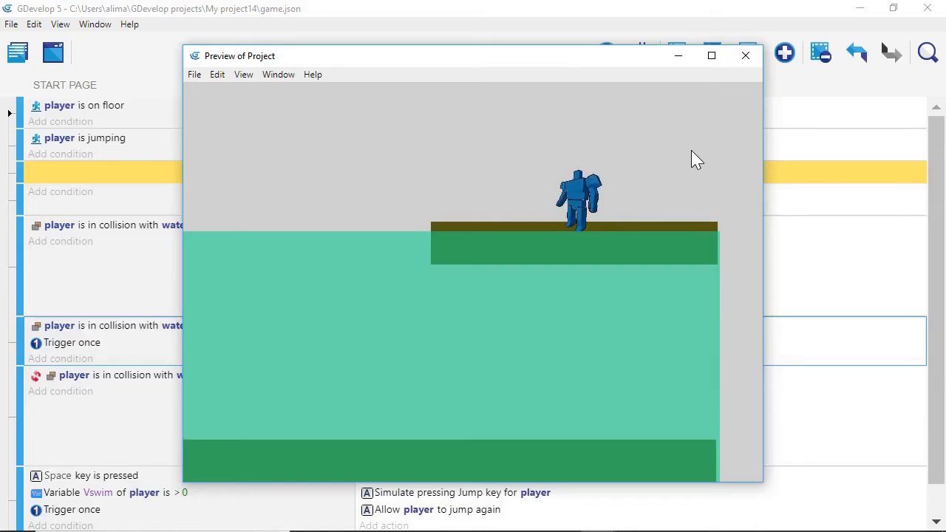
click(745, 56)
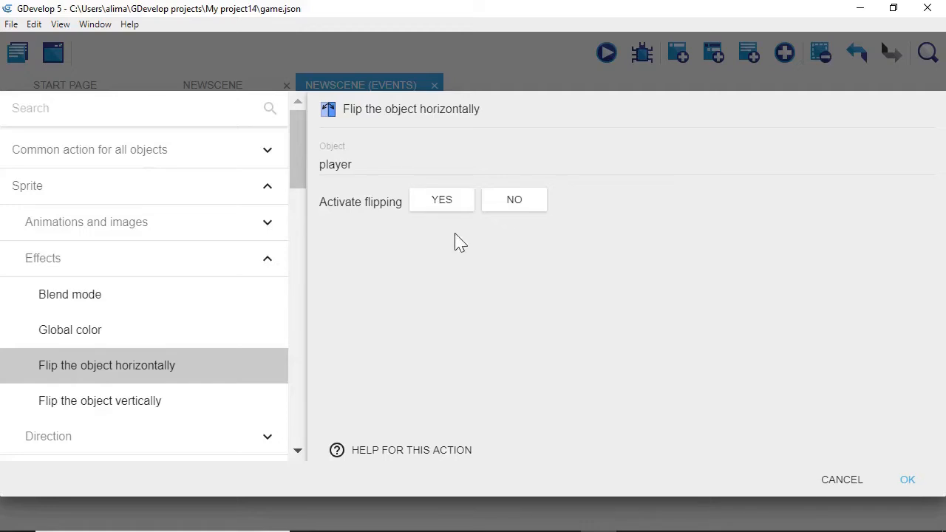
Set the horizontal flip action of the player to No for the Left key event.
click(499, 204)
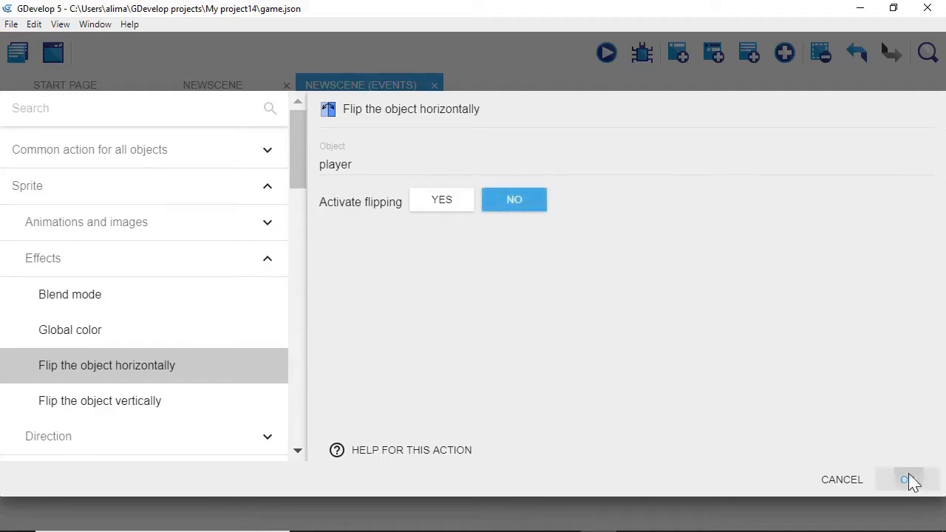
click(910, 481)
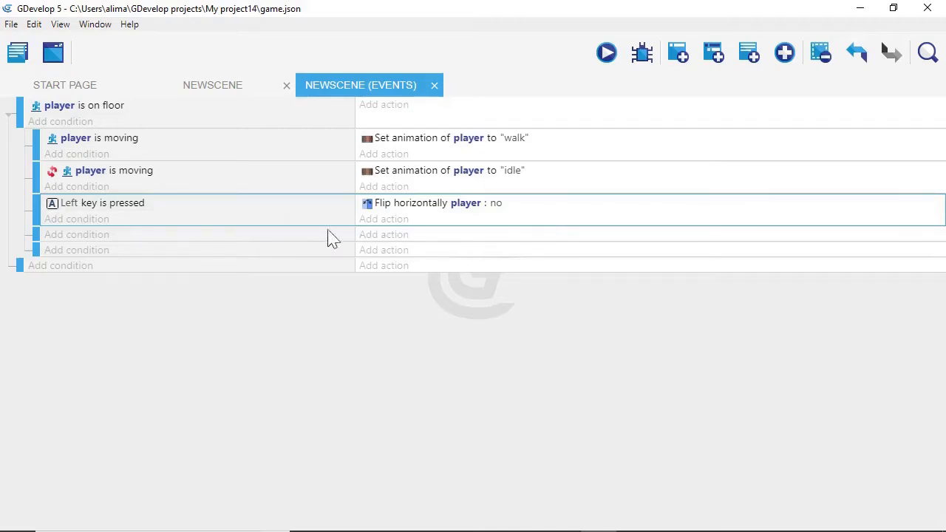
Duplicate the Left key event with its flip action above the first empty sub-event.
click(297, 216)
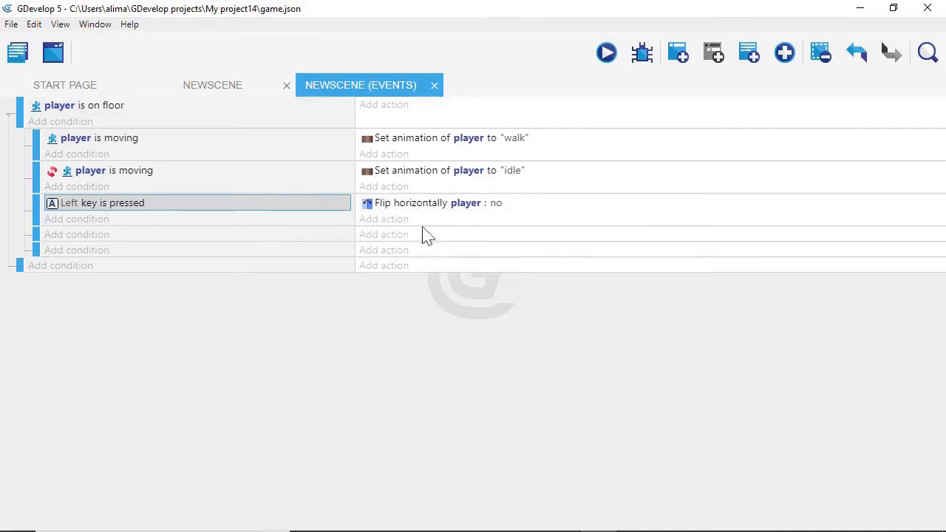
click(461, 222)
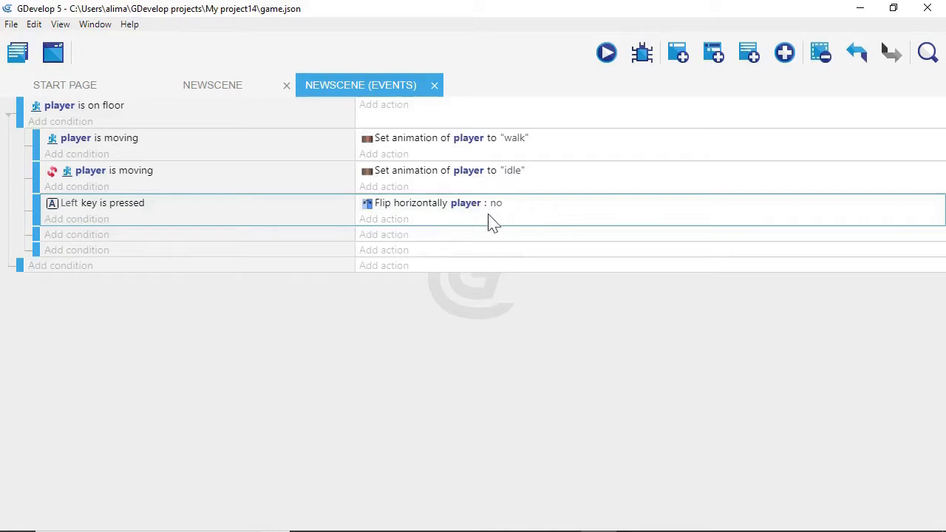
right_click(555, 222)
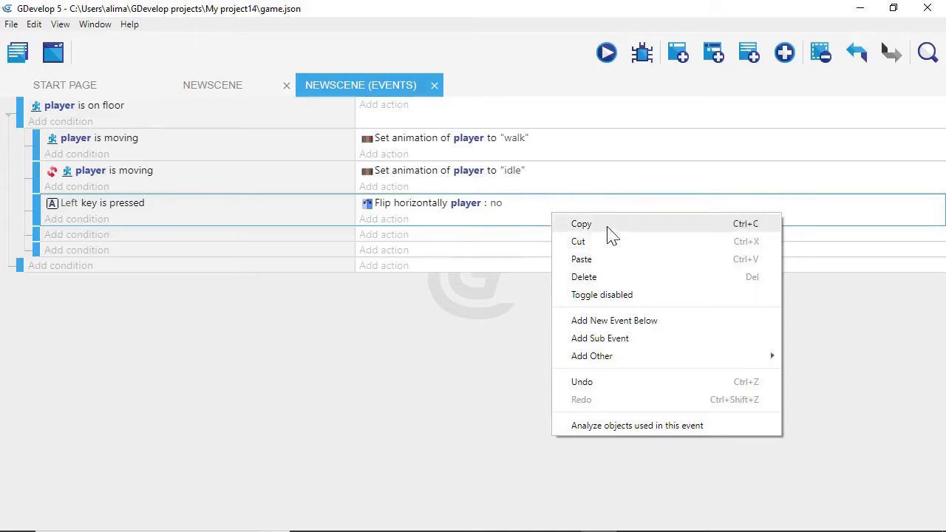
click(607, 228)
click(541, 238)
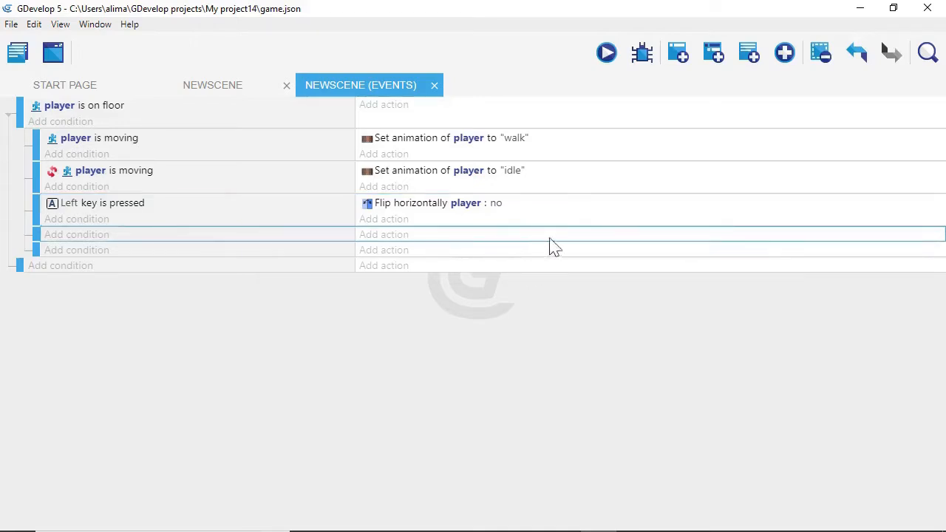
right_click(536, 235)
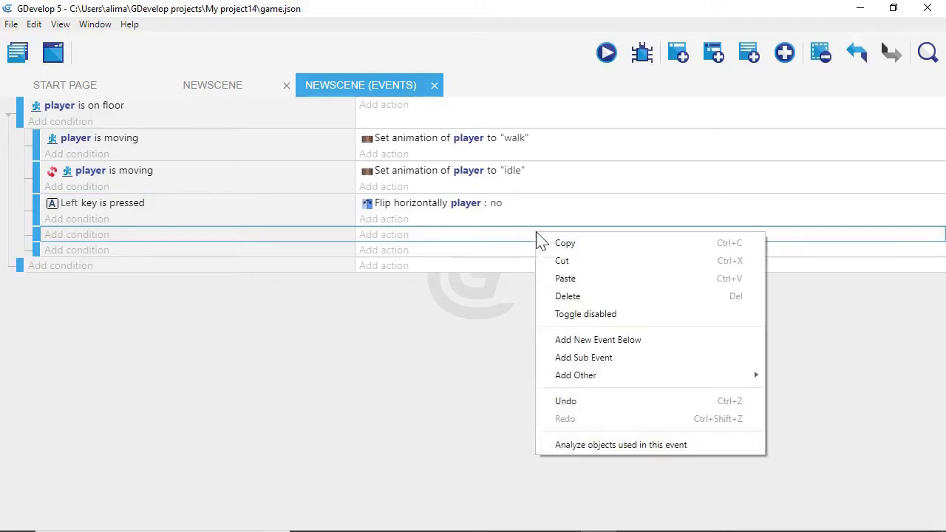
click(597, 283)
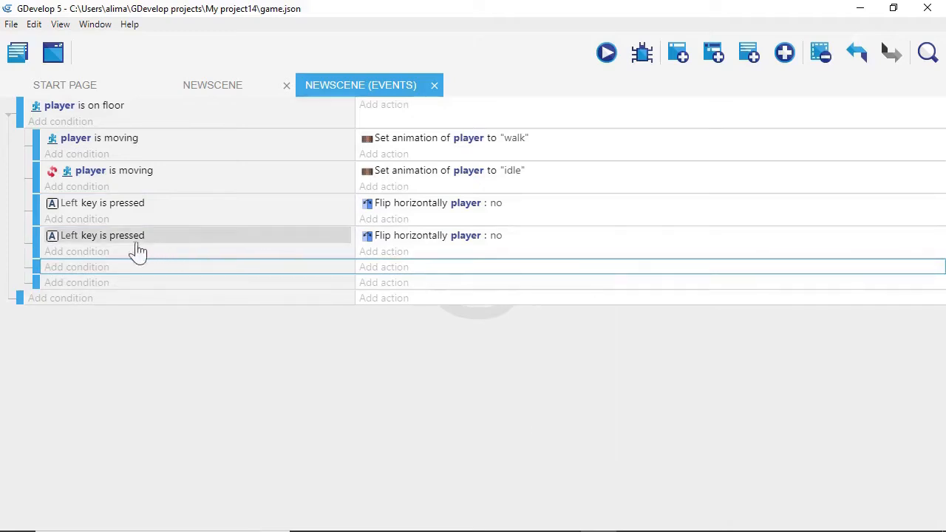
Change the key in the duplicated event's condition to Right.
click(70, 237)
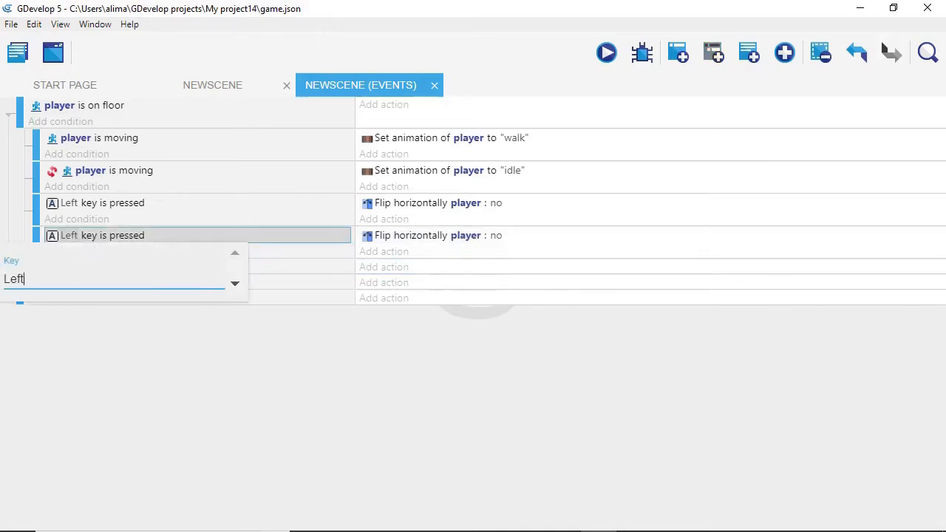
key(BackSpace)
key(BackSpace)
key(BackSpace)
key(BackSpace)
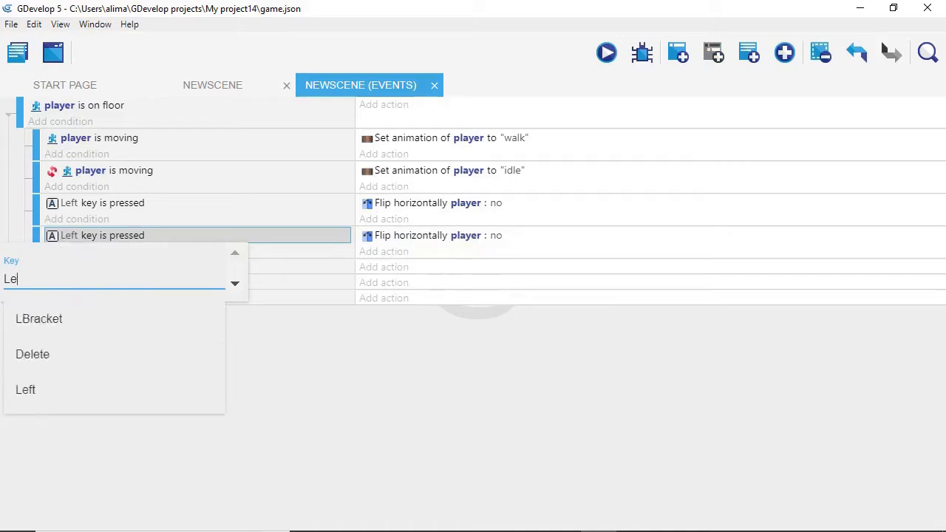
text(right)
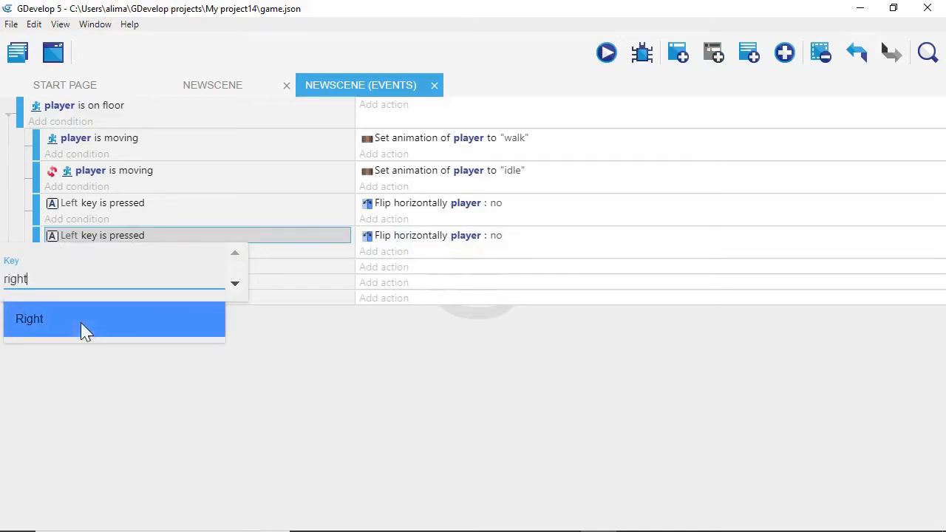
click(81, 319)
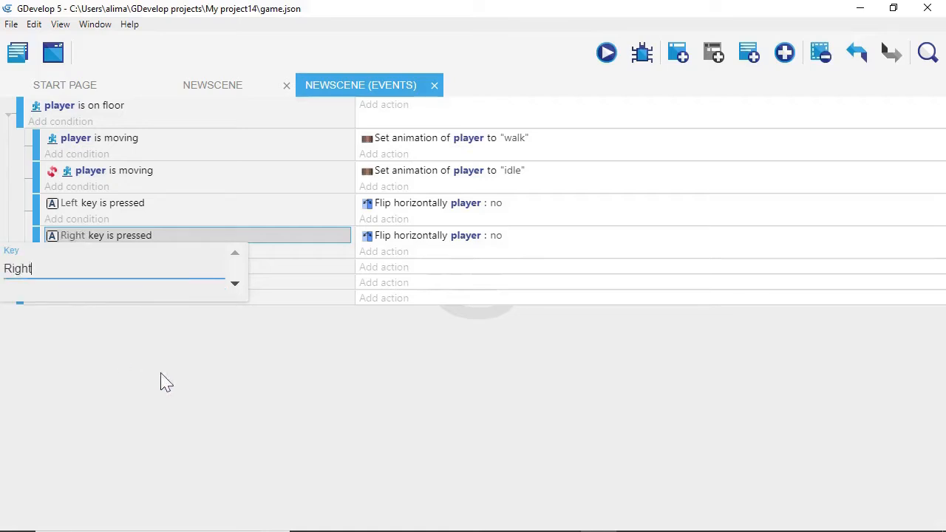
click(178, 378)
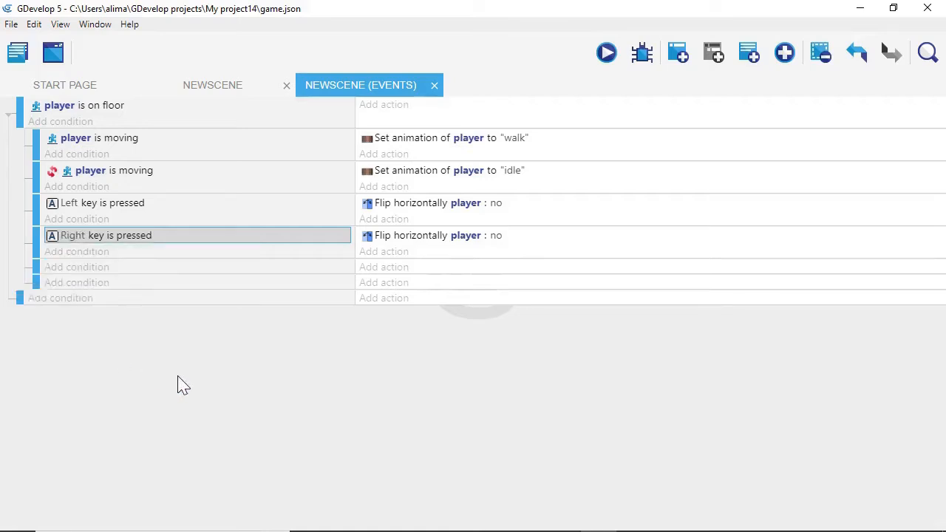
Activate the player's horizontal flipping in the Right key event.
click(498, 240)
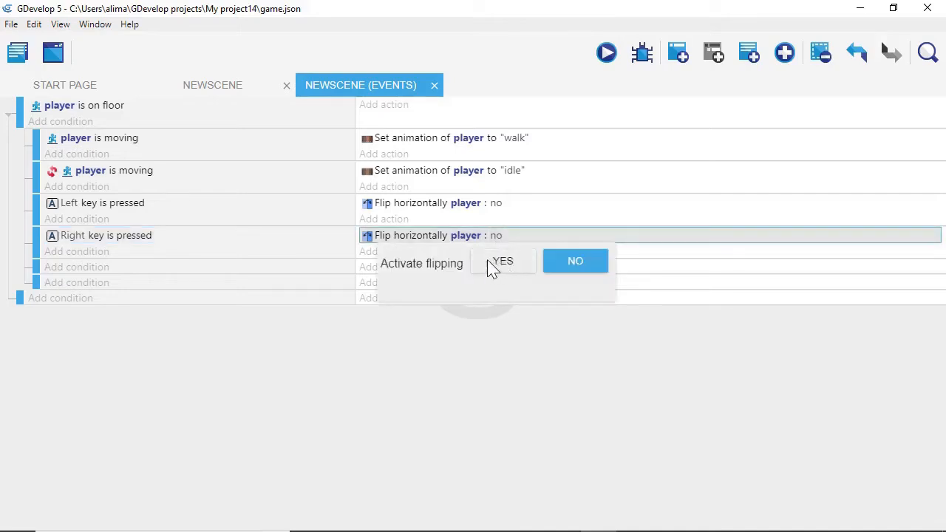
click(491, 267)
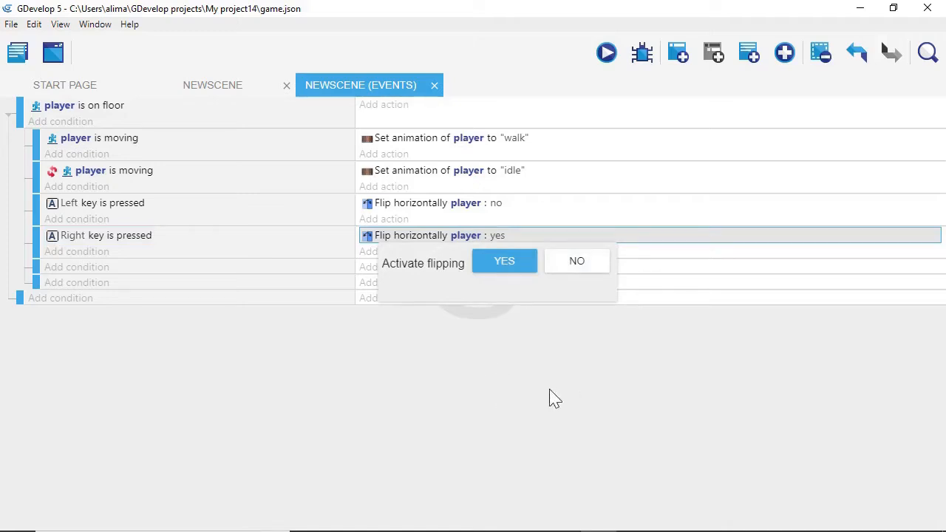
click(642, 384)
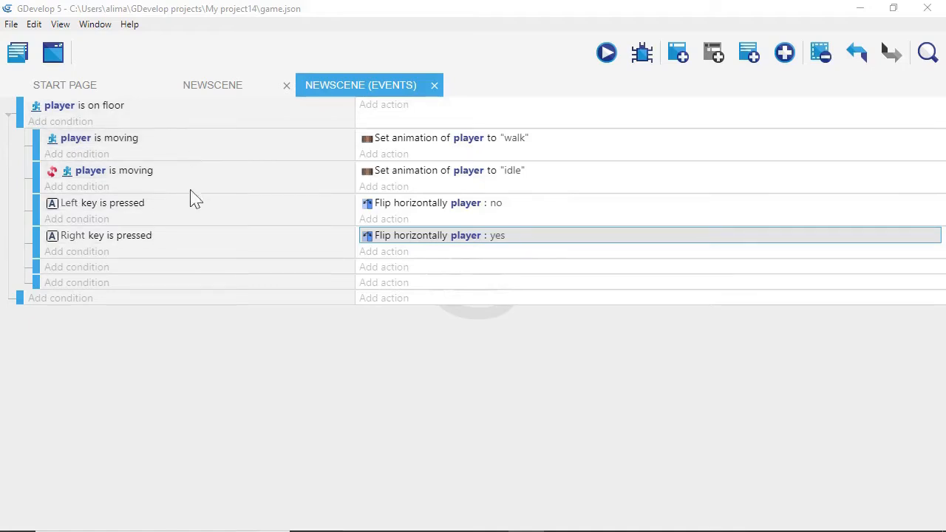
Add the Platform Behavior condition Is jumping for the player to the empty event at the end of the list.
click(61, 298)
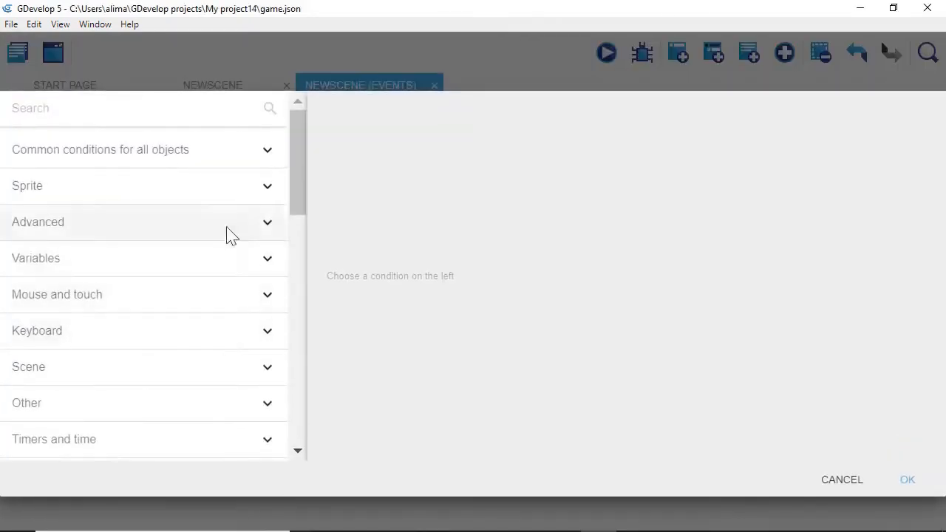
drag(297, 195, 290, 296)
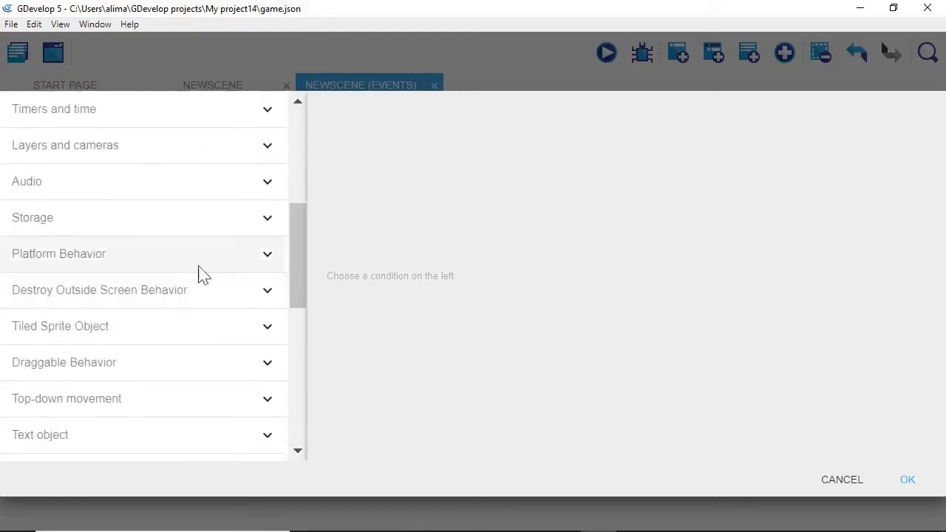
click(171, 253)
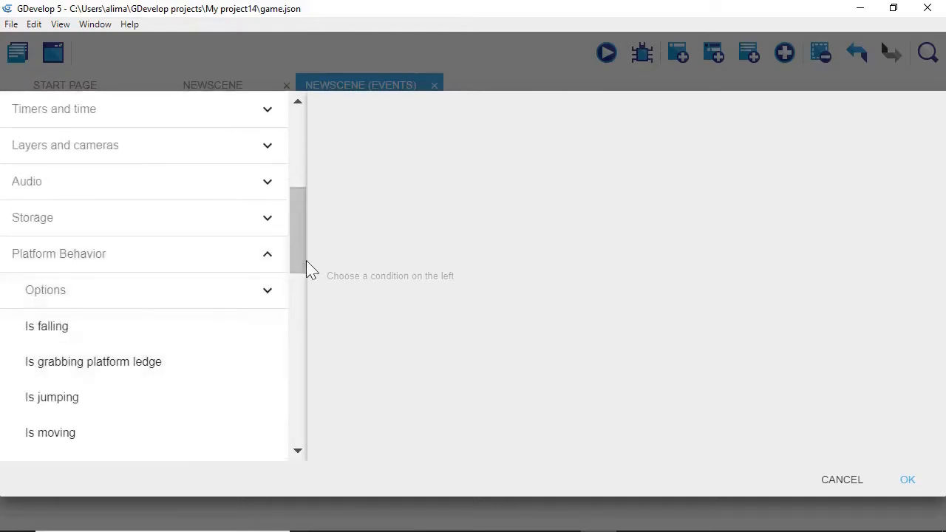
drag(306, 260, 298, 291)
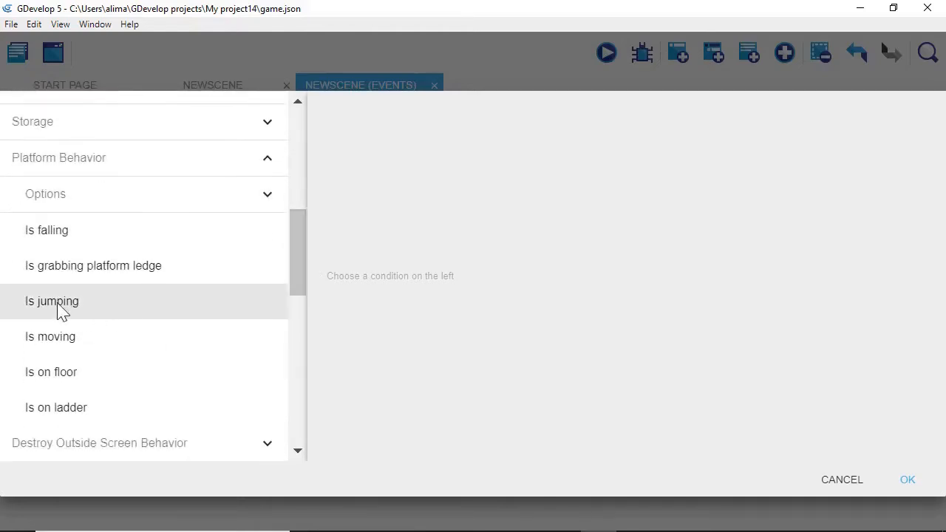
click(138, 305)
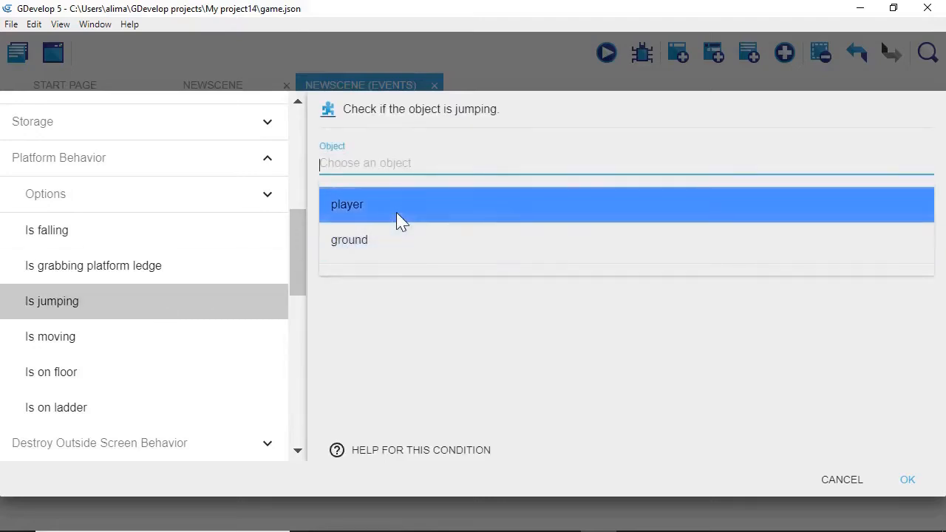
click(393, 207)
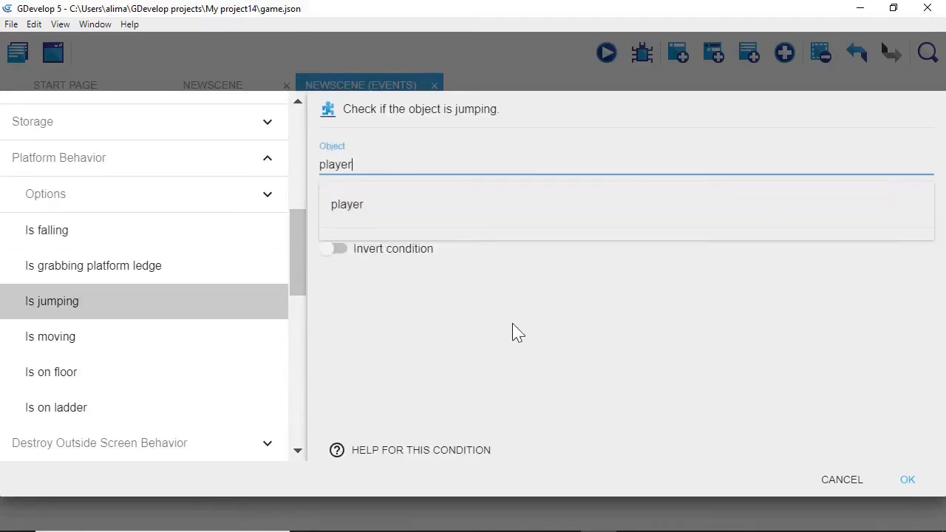
click(905, 482)
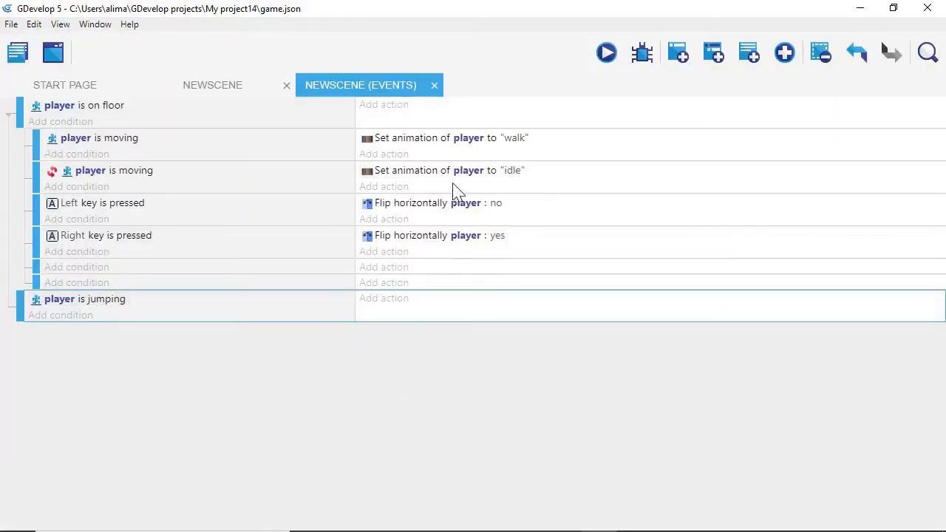
Copy the "idle" animation action into the player is jumping event and set its animation name to "jump".
click(563, 178)
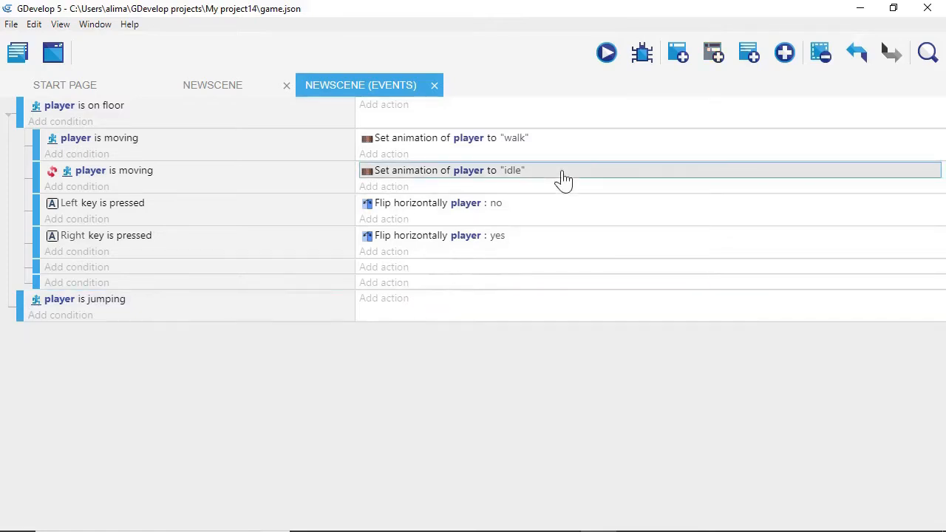
right_click(563, 179)
click(589, 182)
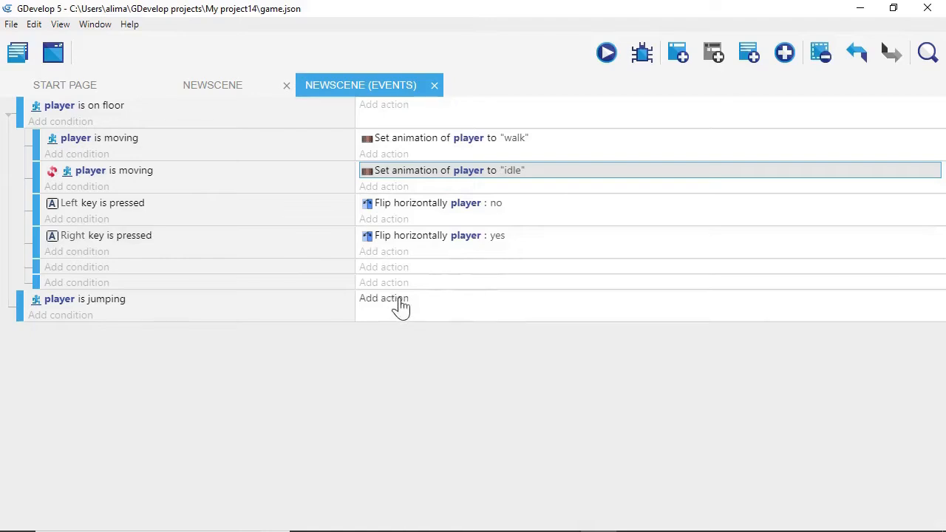
right_click(402, 306)
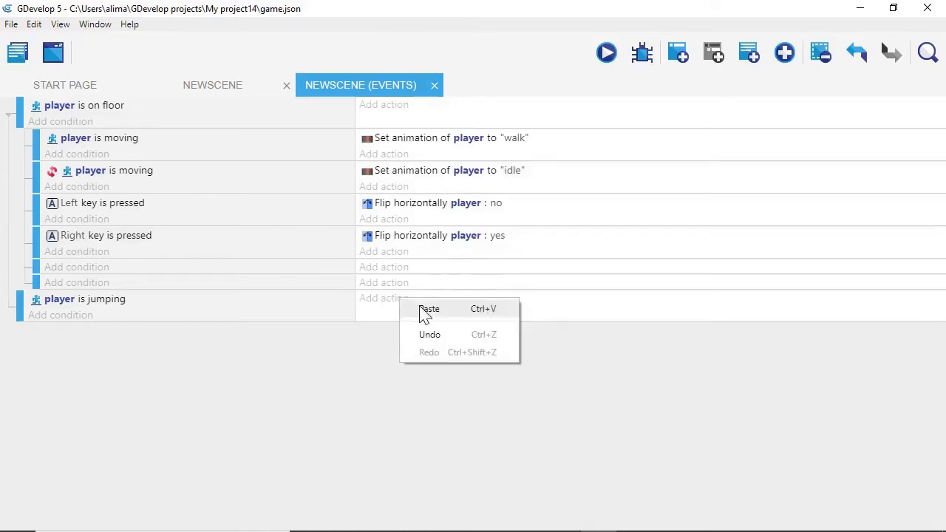
click(422, 309)
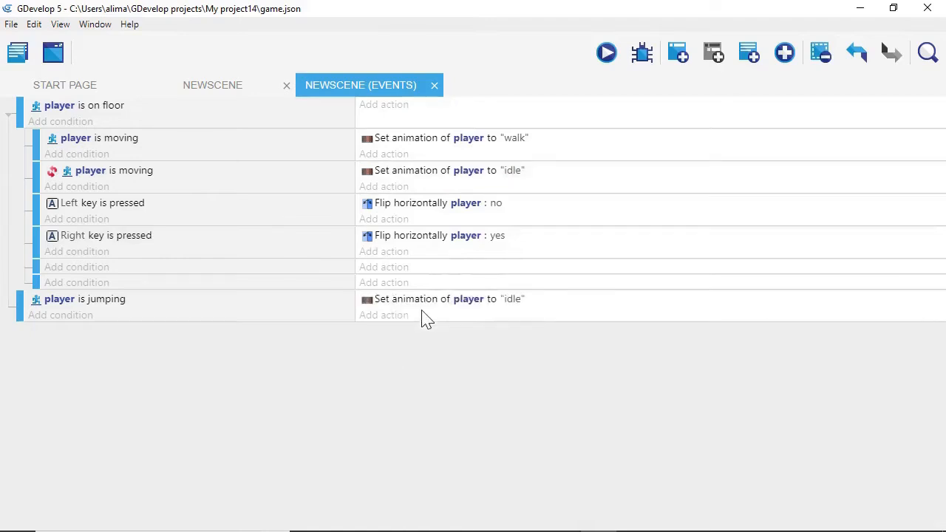
click(512, 300)
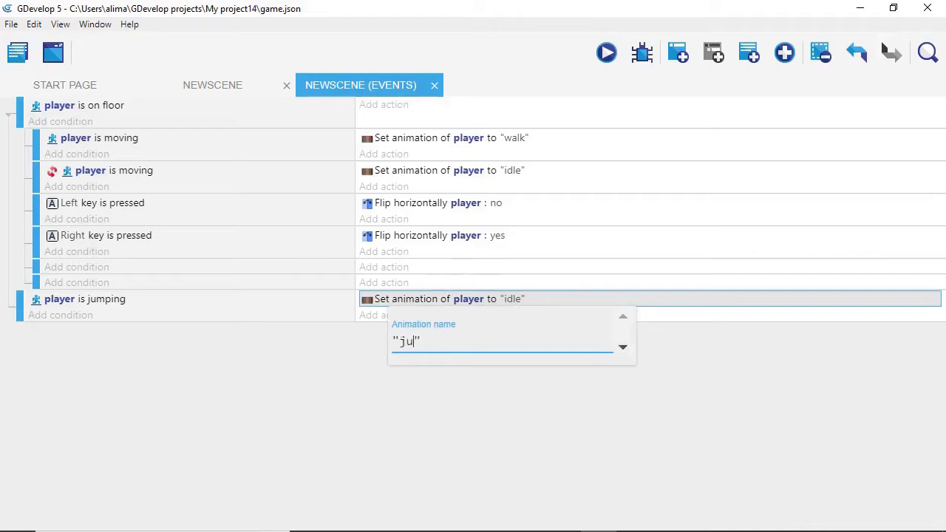
click(682, 386)
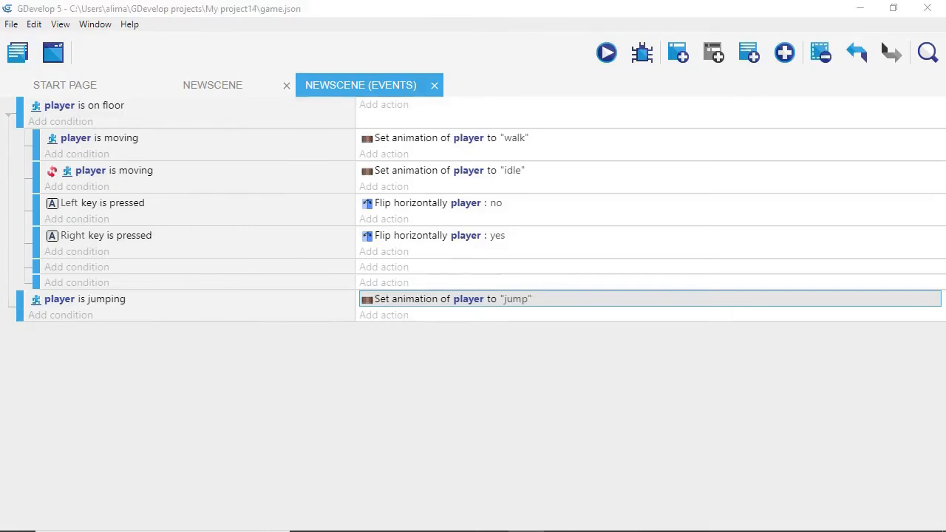
Preview the game in a maximized window and test the player walking and flipping in both directions.
click(606, 53)
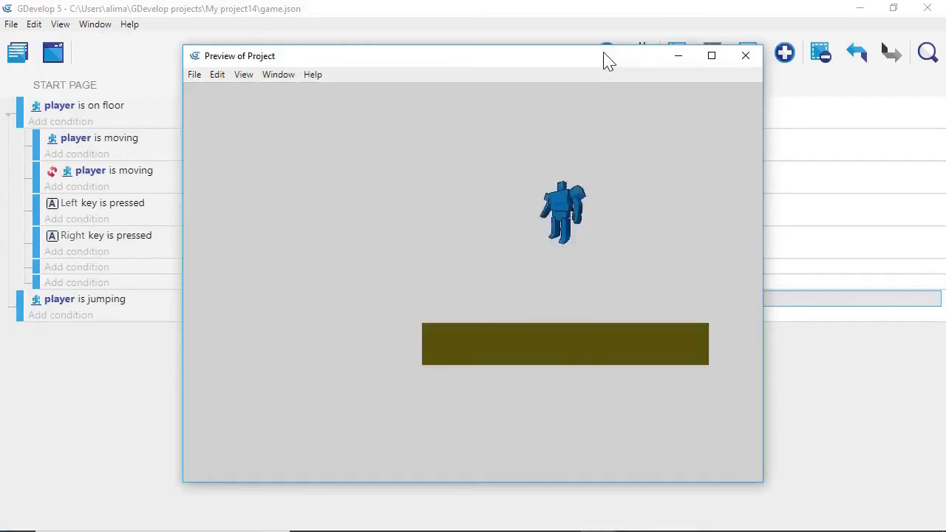
click(712, 57)
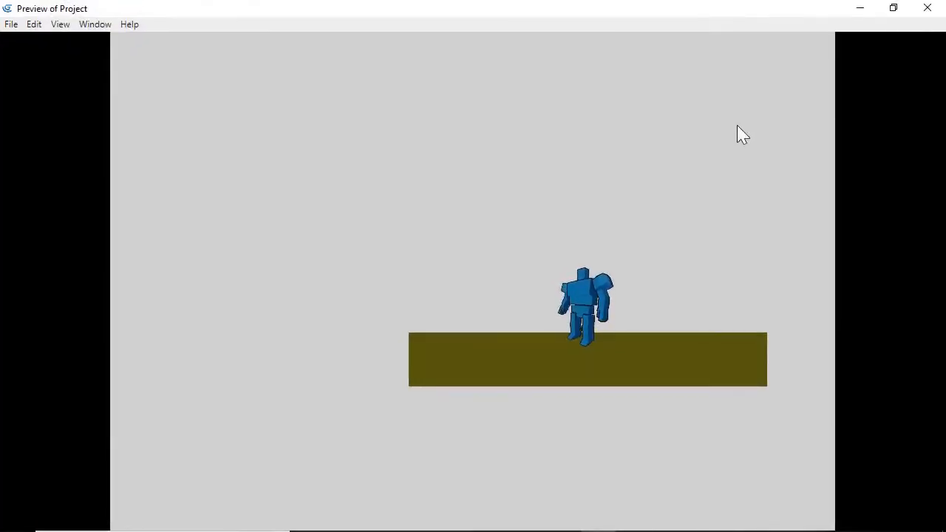
key(Left)
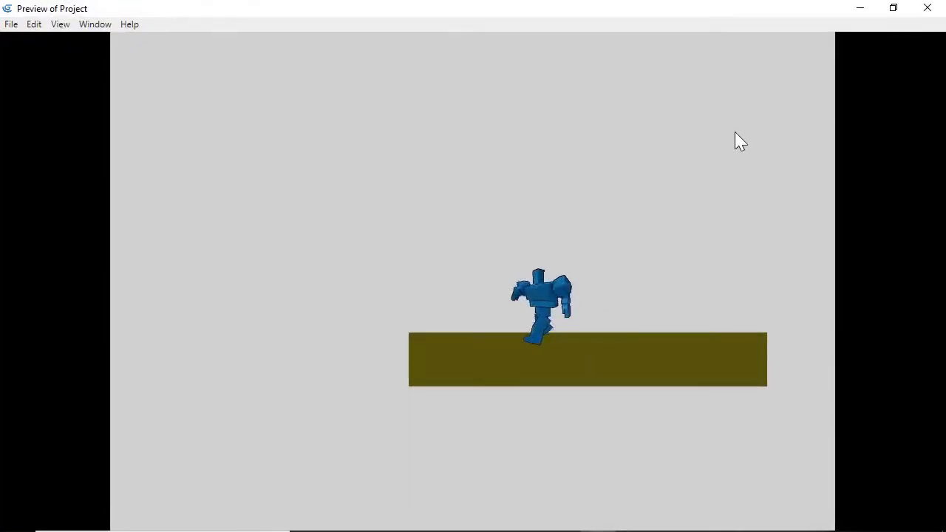
key(Left)
key(Right)
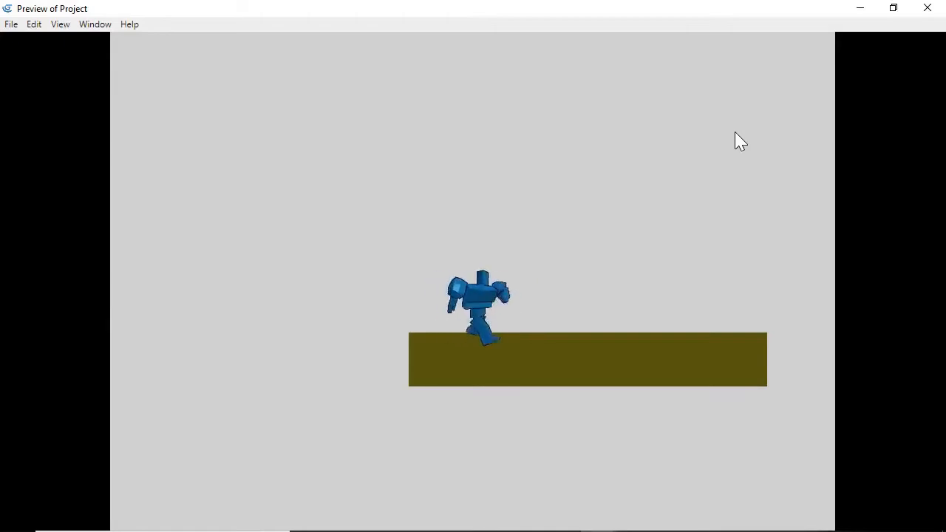
key(Left)
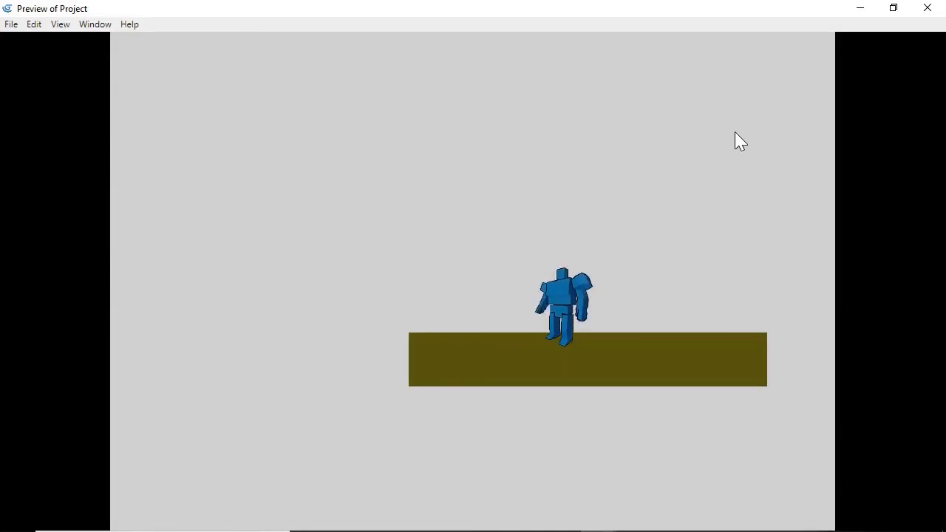
key(Left)
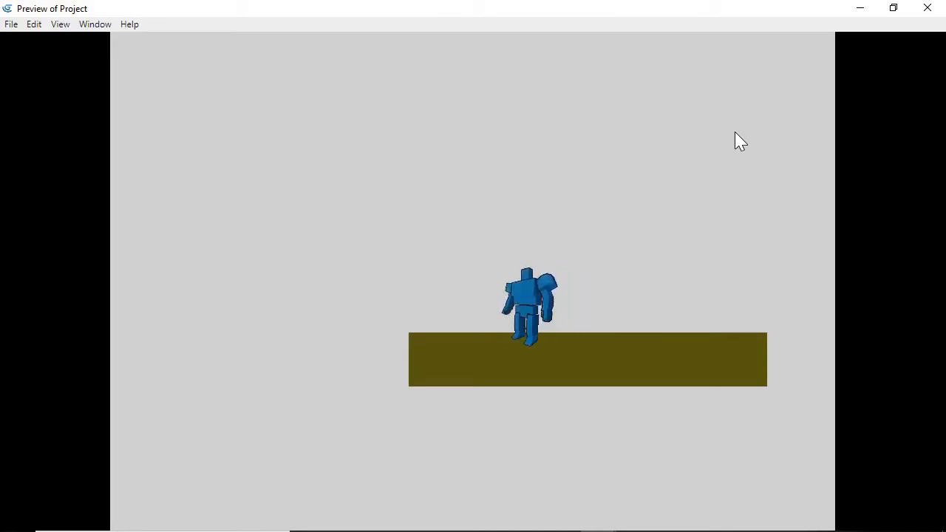
key(Right)
key(Right)
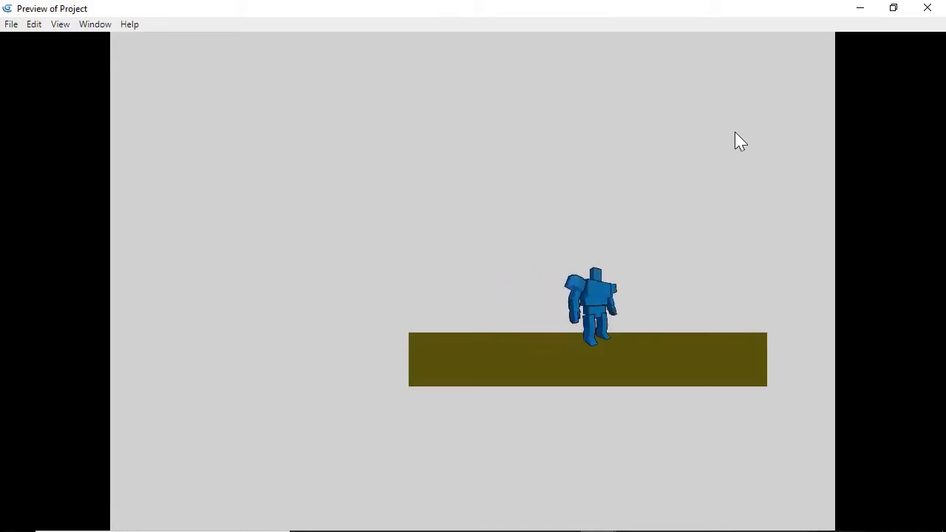
Test the player's jumps combined with left and right movement in the preview, and close it.
key(space)
key(space)
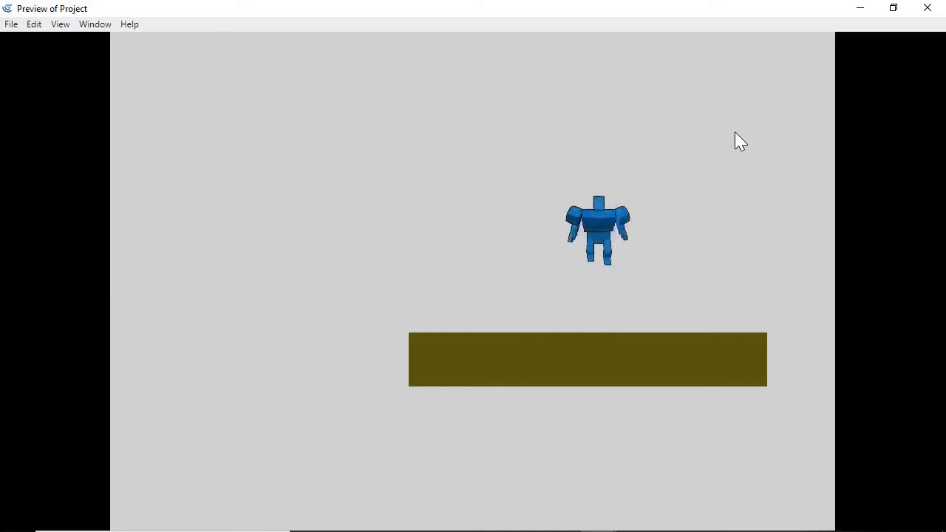
key(Left)
key(space)
key(Right)
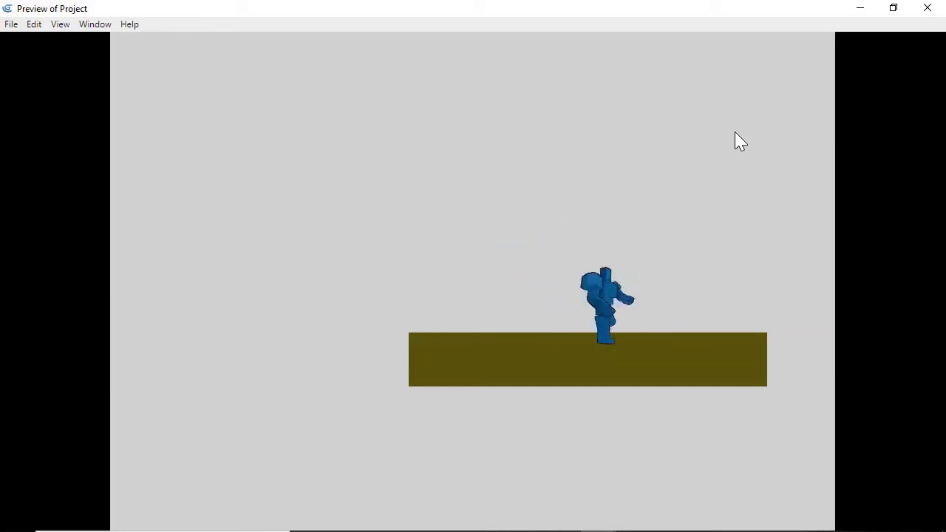
key(space)
key(Left)
key(space)
key(Right)
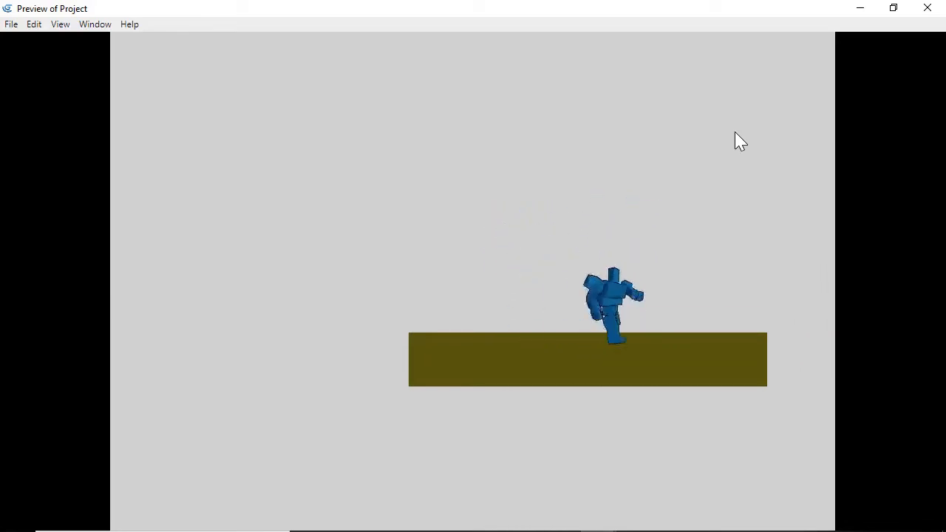
key(space)
key(Left)
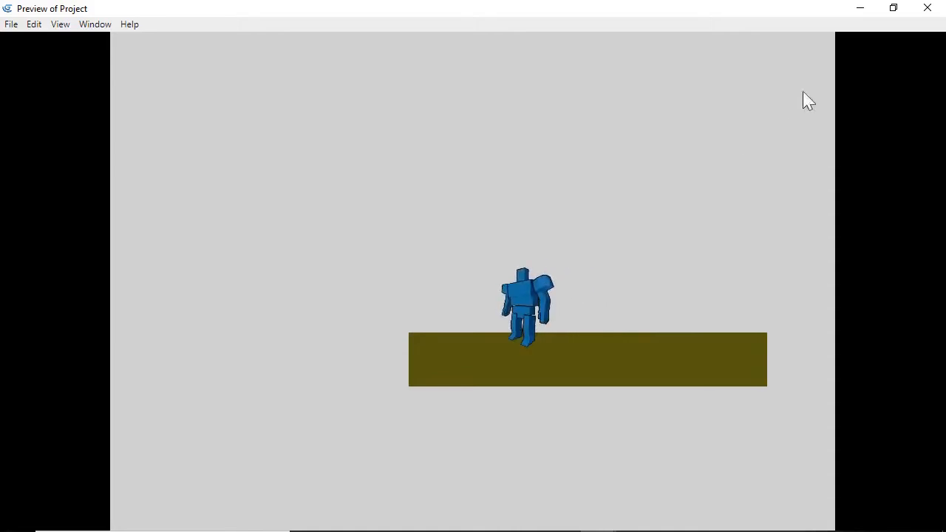
click(933, 11)
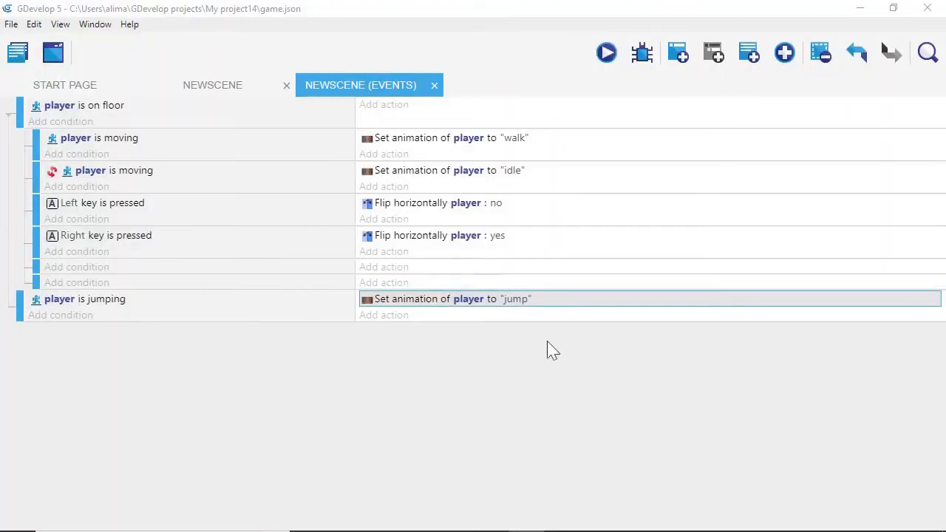
Add a comment below the player is jumping event and collapse the sub-events of the player is on floor event.
click(561, 325)
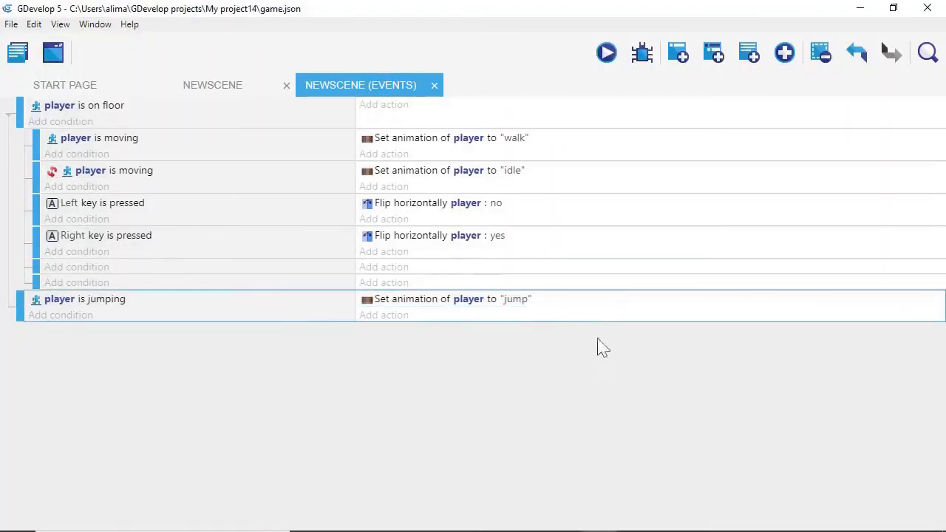
click(755, 60)
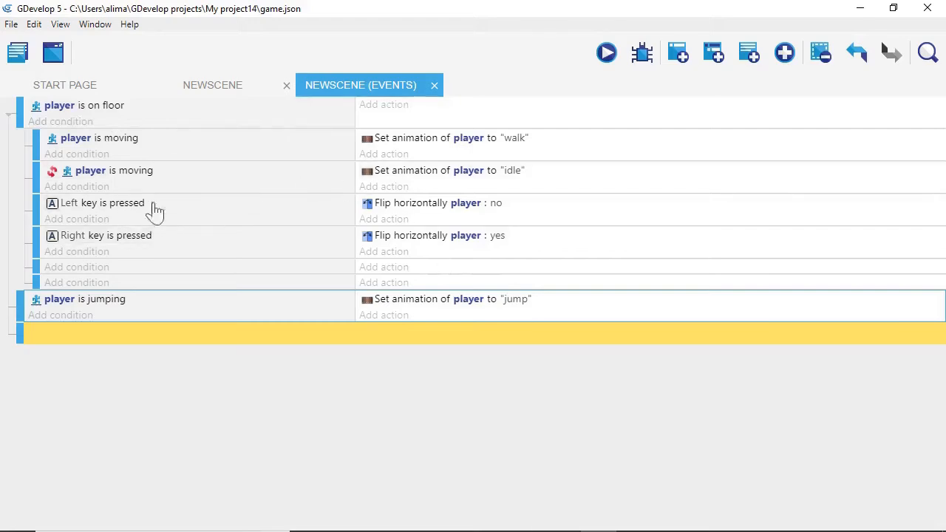
click(9, 115)
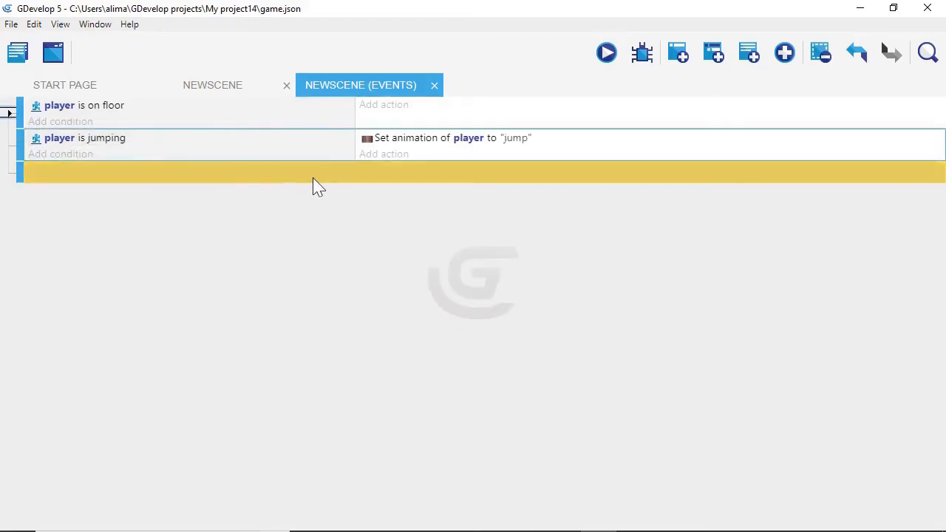
Add a new empty event below the blank comment.
click(406, 177)
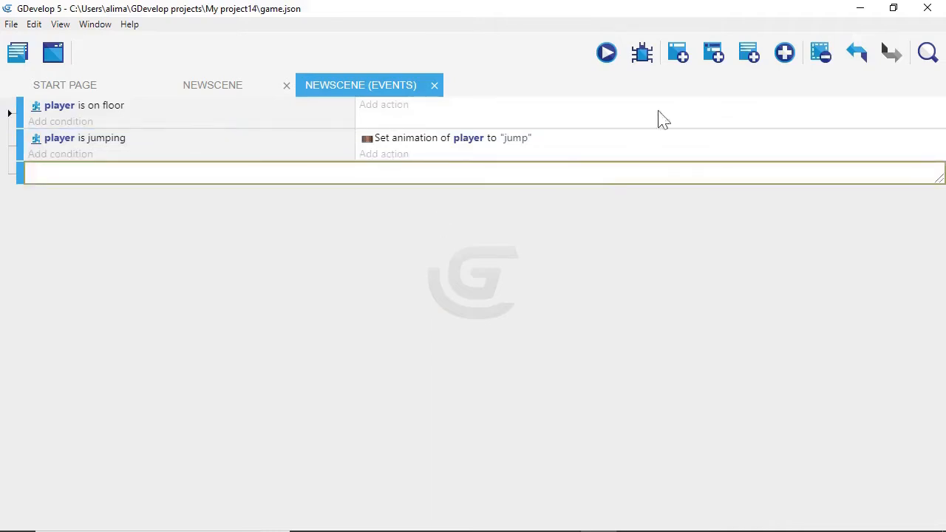
click(680, 58)
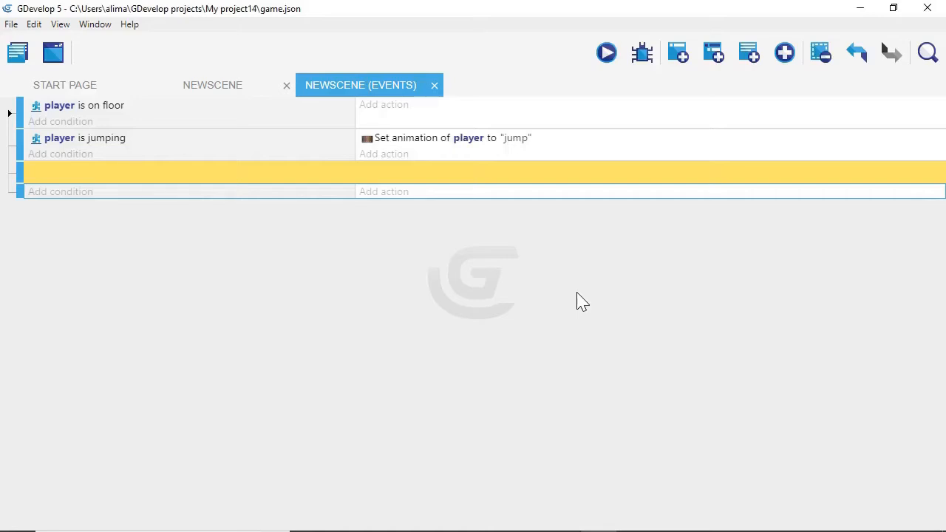
In the NewScene layout, move the player and the ground platform up, placing the ground at about X 372, Y 210.
click(232, 91)
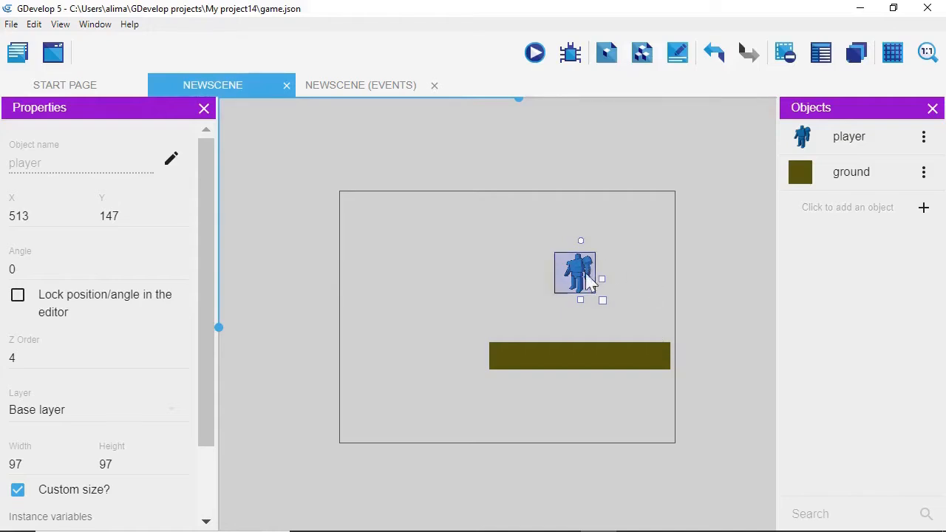
drag(587, 281, 580, 249)
drag(602, 363, 610, 299)
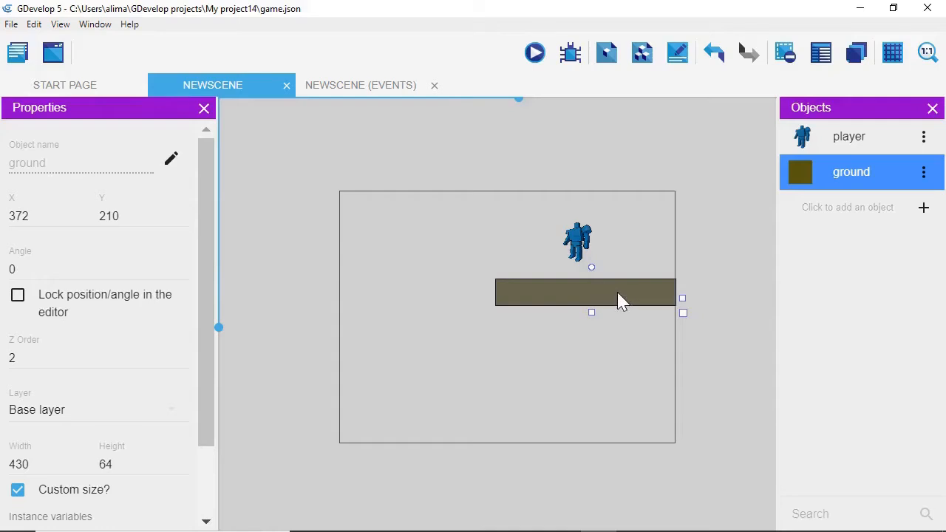
Copy the ground platform and paste the duplicate below the original, slightly further left in the scene.
right_click(618, 294)
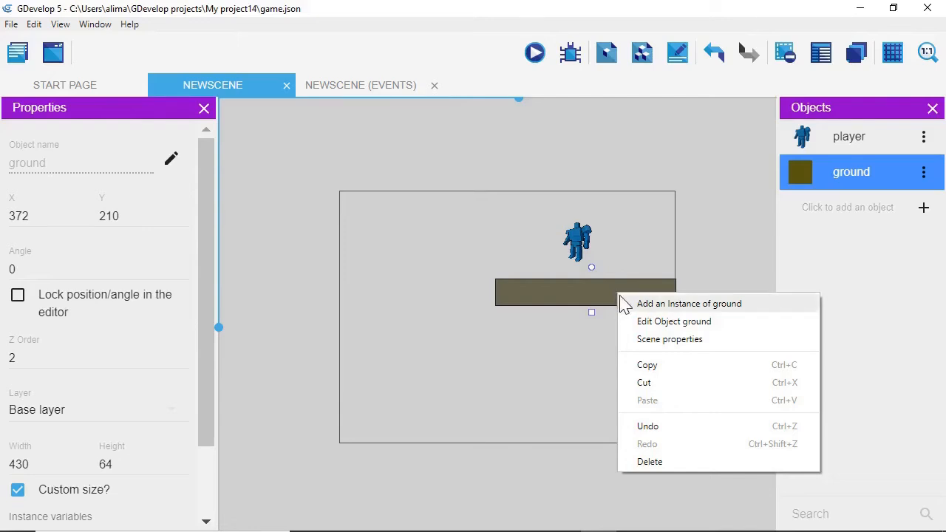
click(674, 366)
right_click(567, 366)
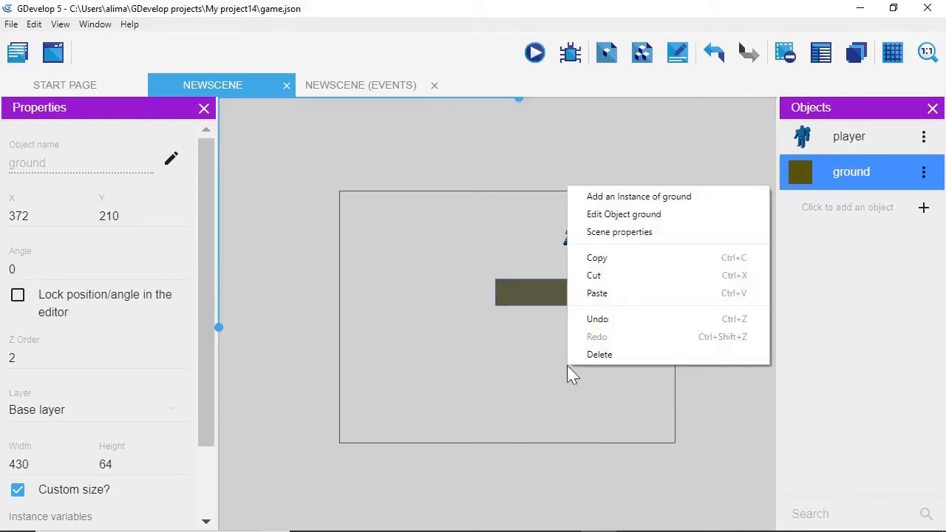
click(621, 296)
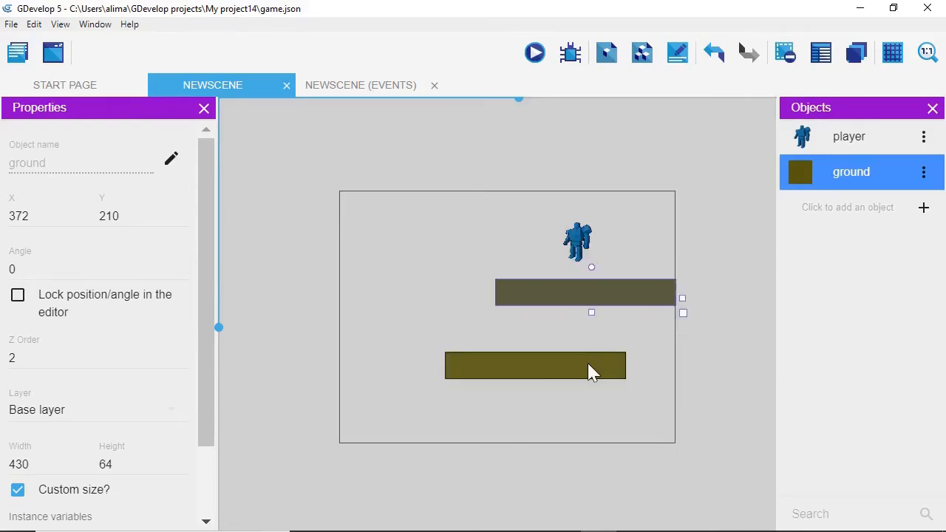
Move the duplicate ground platform to about X 368, Y 442, beneath the original platform.
drag(591, 372, 636, 390)
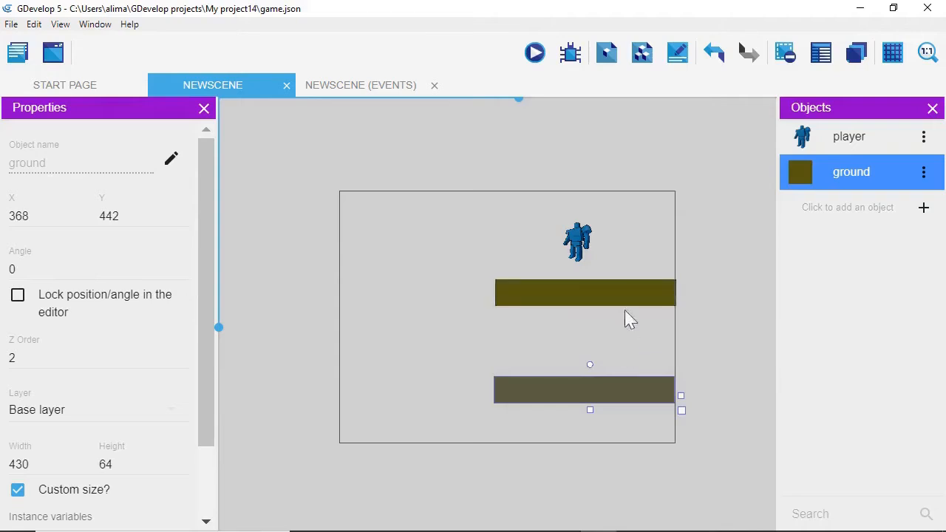
click(736, 279)
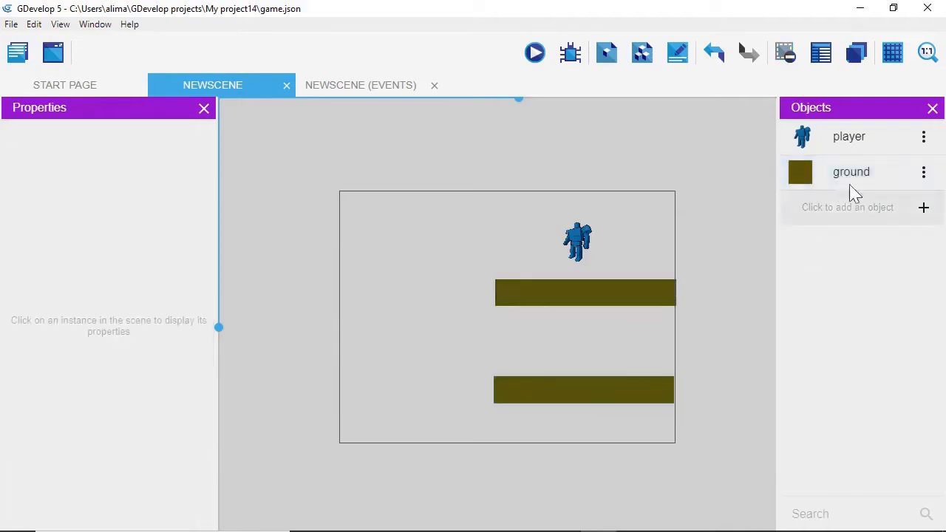
Add a new sprite object named water and give it an empty animation.
click(924, 208)
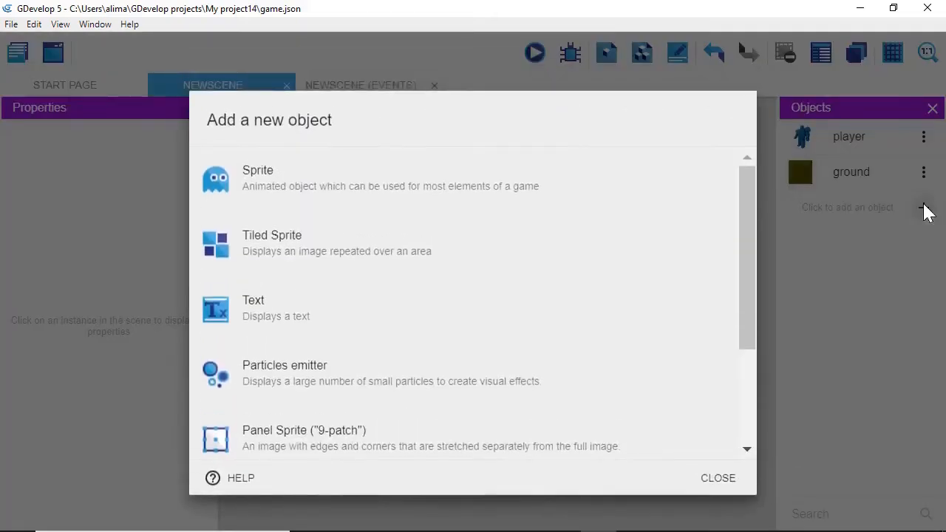
click(611, 194)
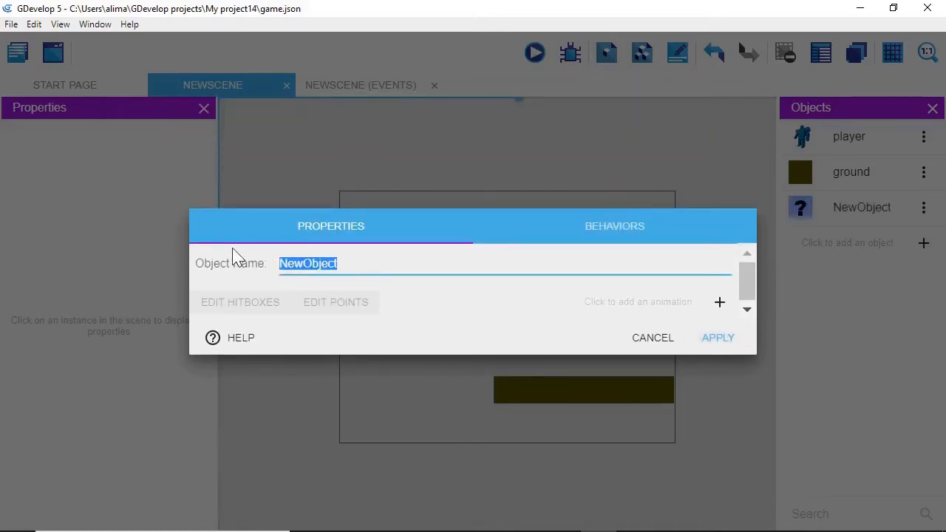
key(BackSpace)
text(watger)
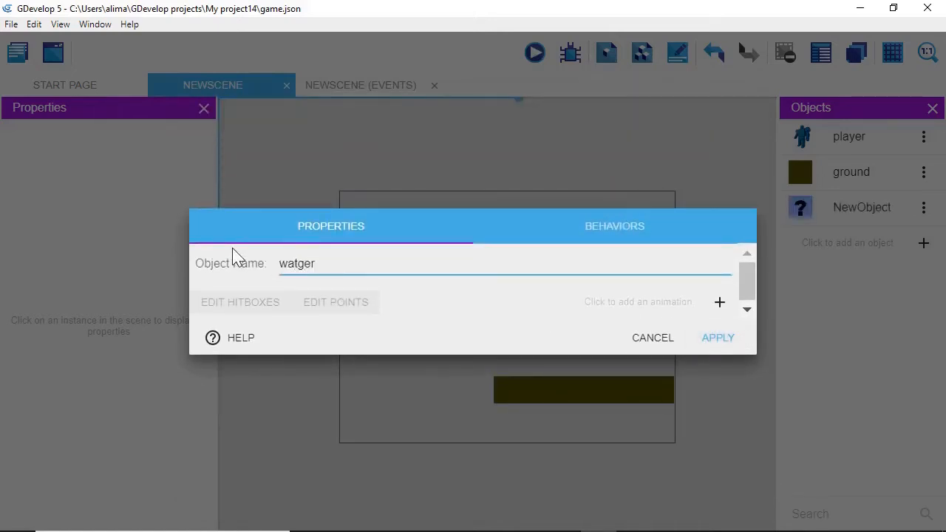
key(BackSpace)
key(BackSpace)
text(wa)
click(719, 303)
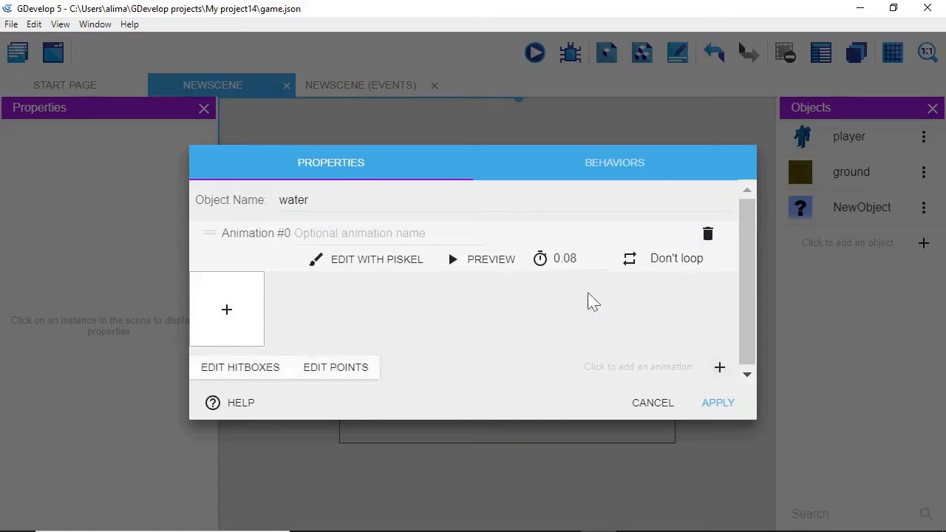
Open the water animation in the Piskel editor and fill the whole canvas with a sea green, about #20e395.
click(354, 265)
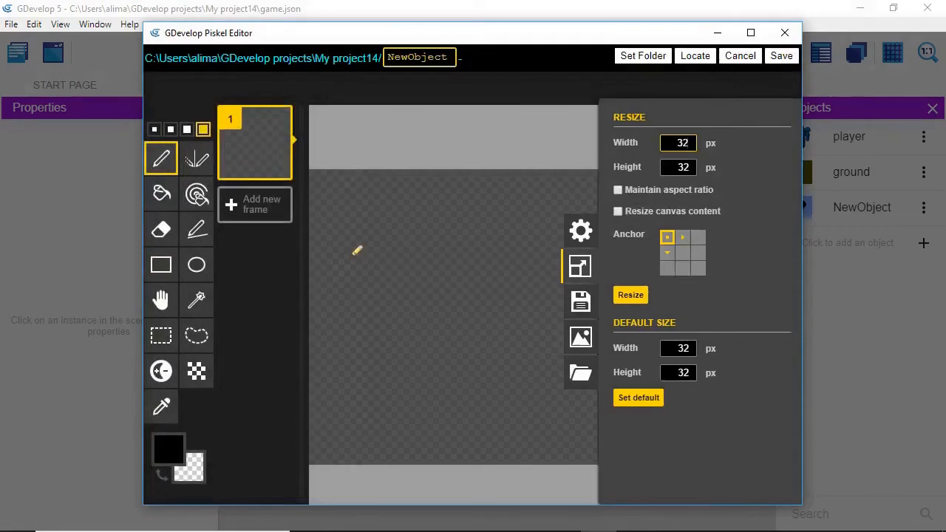
click(169, 448)
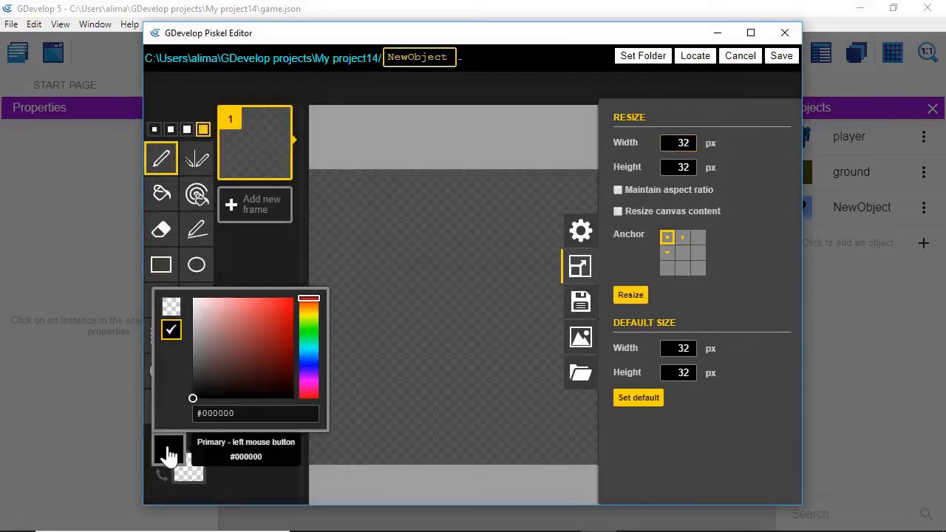
click(309, 345)
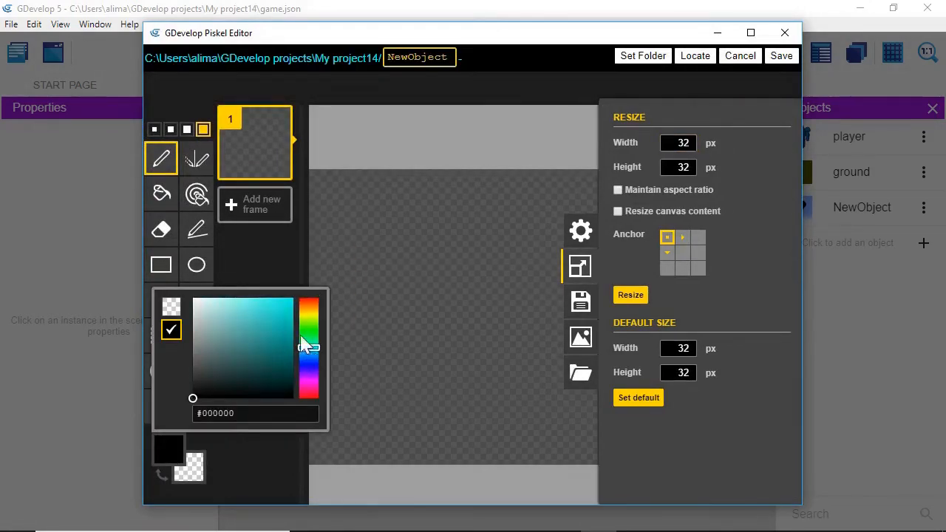
drag(306, 345, 306, 341)
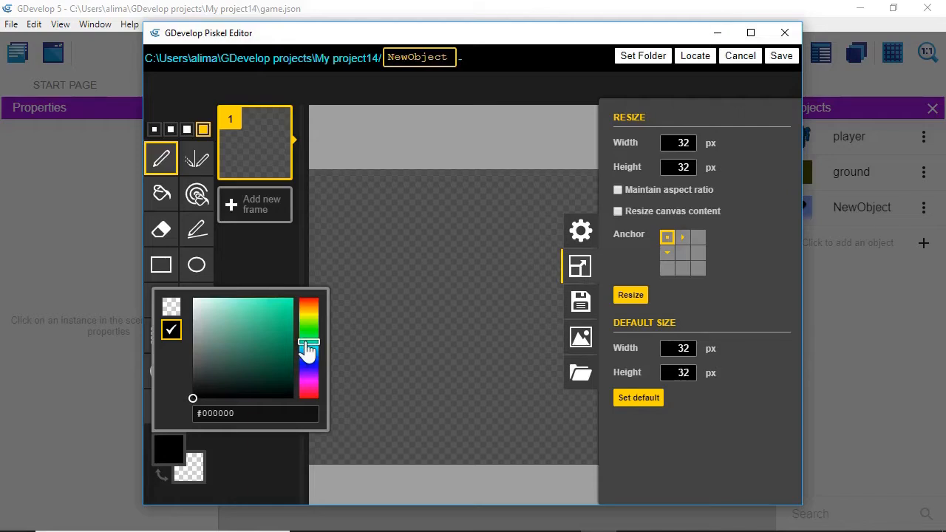
click(279, 310)
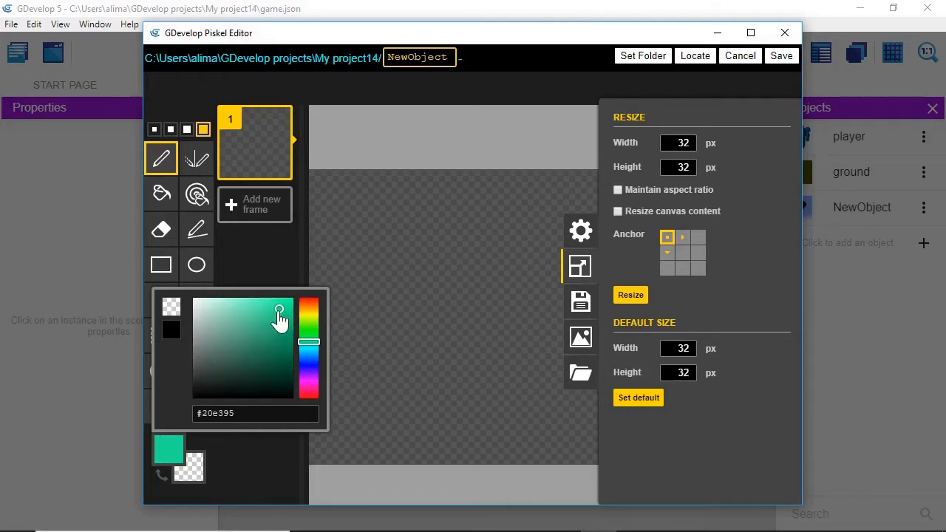
click(162, 194)
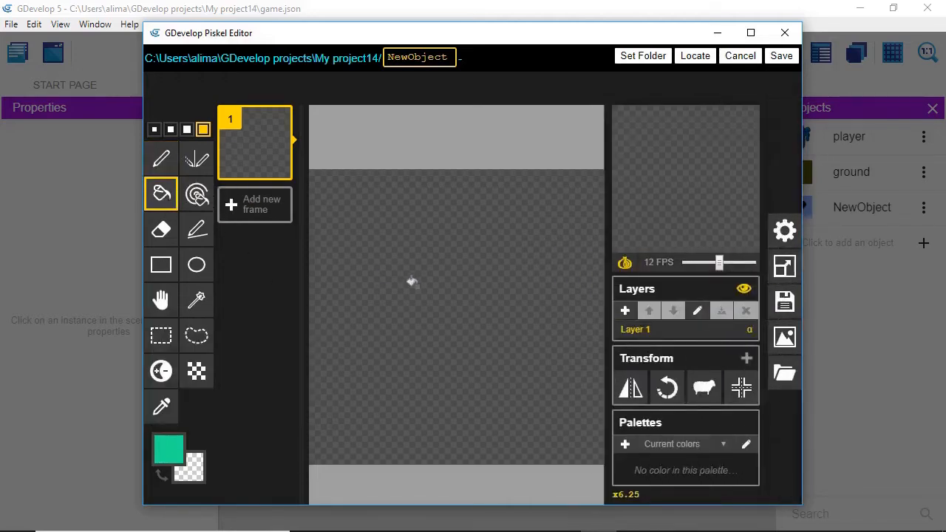
click(413, 281)
Name the sprite image water, save it back to the animation and apply the water object.
drag(448, 58, 374, 56)
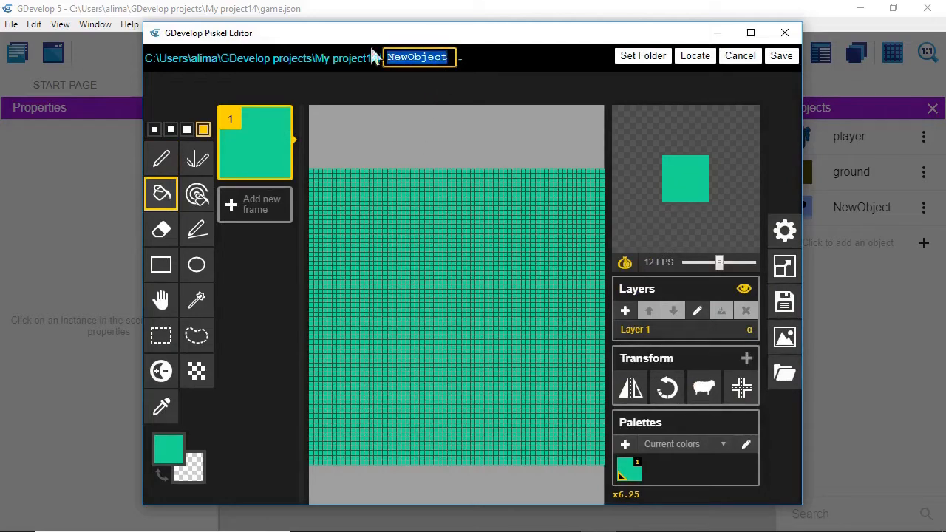
key(BackSpace)
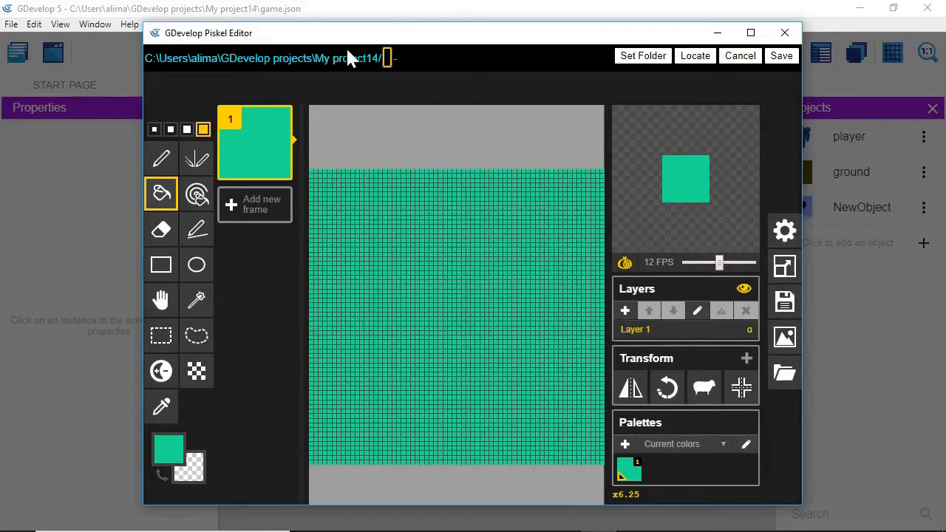
text(w)
text(atere)
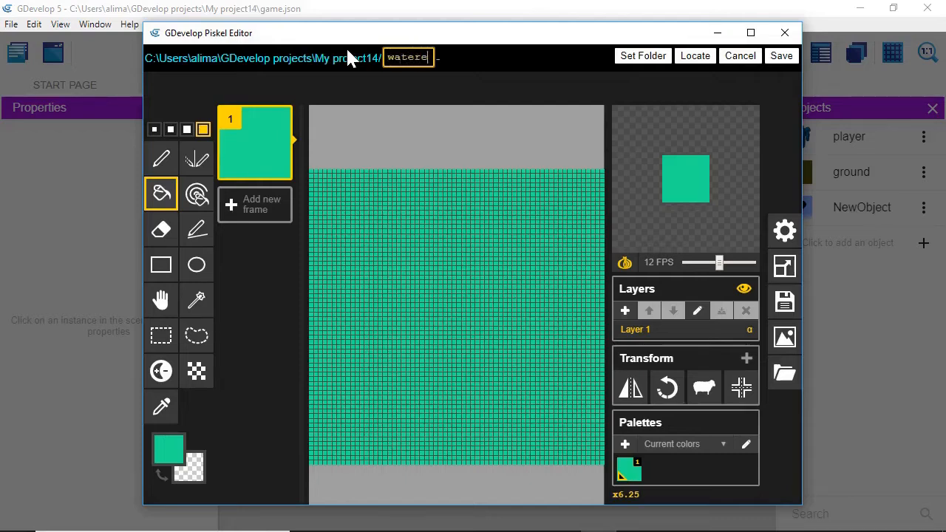
key(BackSpace)
click(780, 58)
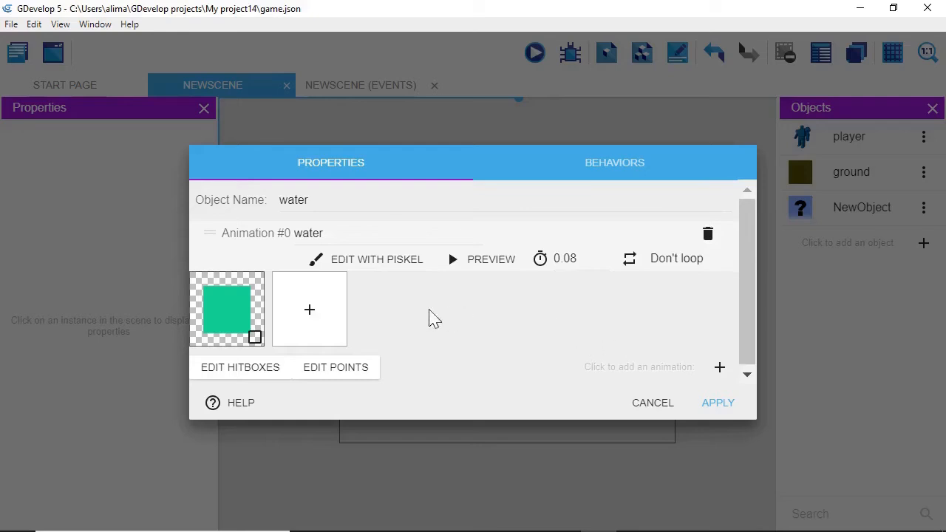
click(709, 406)
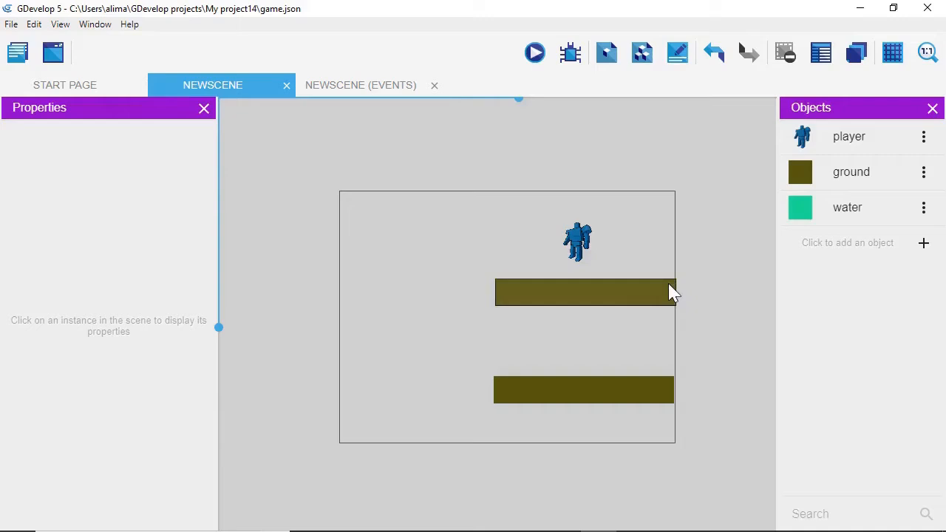
Add another sprite object named ladder and give it an empty animation.
click(924, 244)
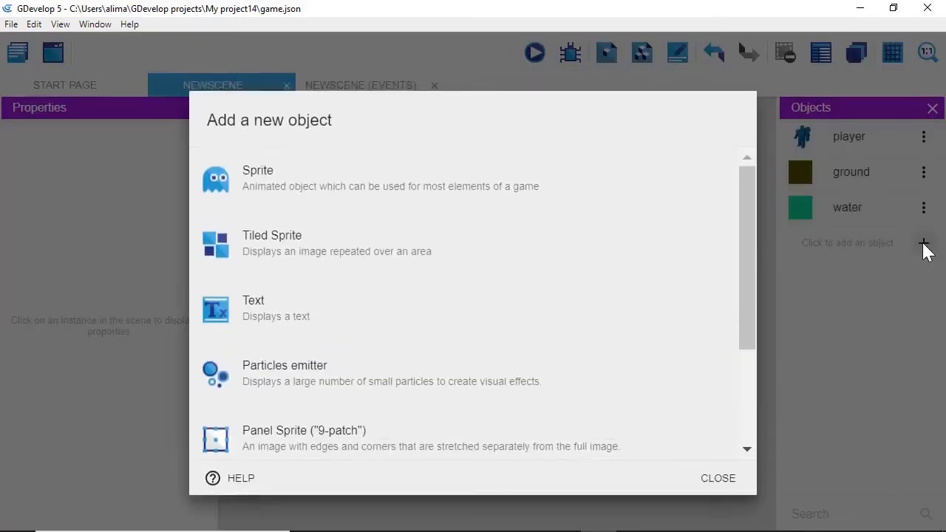
click(600, 179)
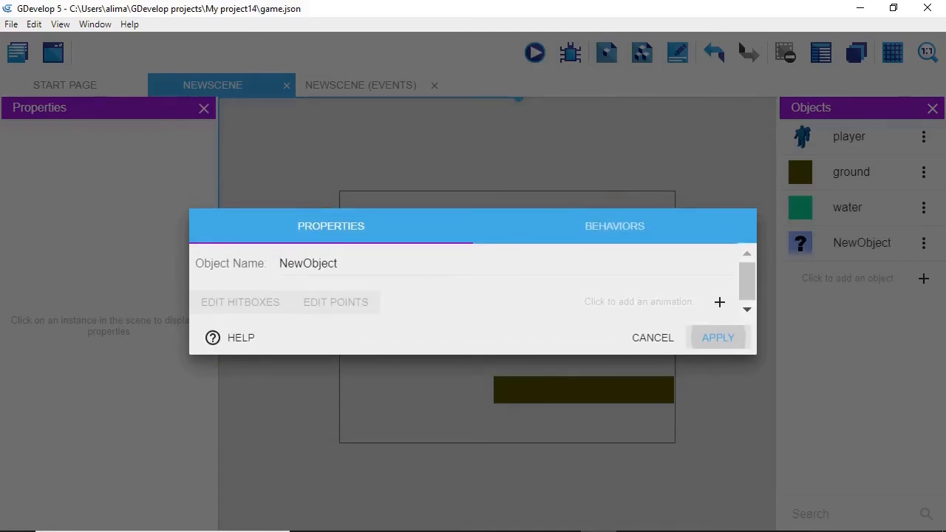
drag(339, 264, 255, 247)
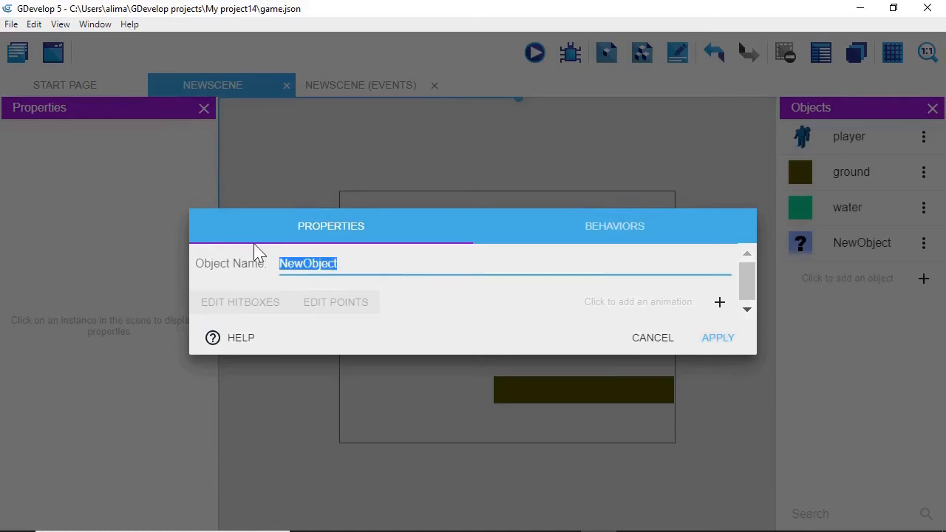
key(BackSpace)
text(ladder)
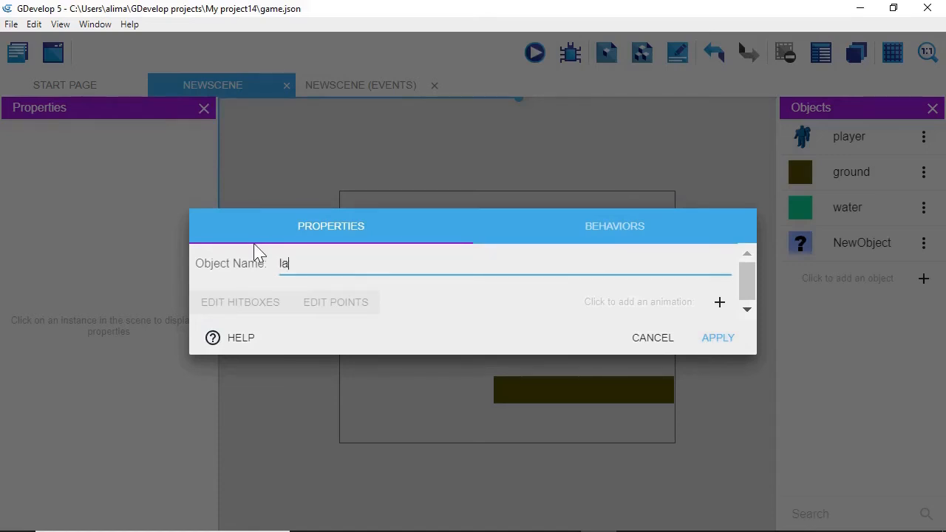
click(721, 303)
Open the ladder animation in the Piskel editor and fill the whole canvas with yellow, about #d3df0d.
click(377, 260)
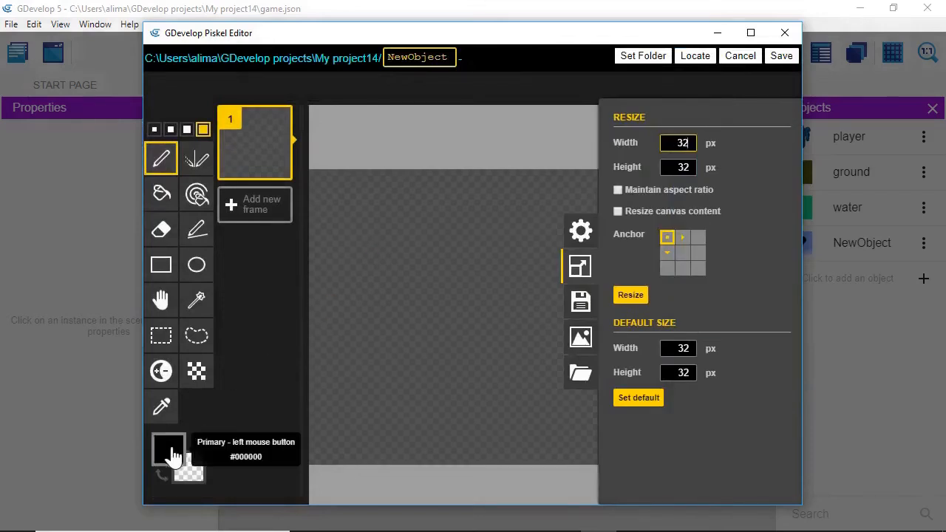
click(181, 448)
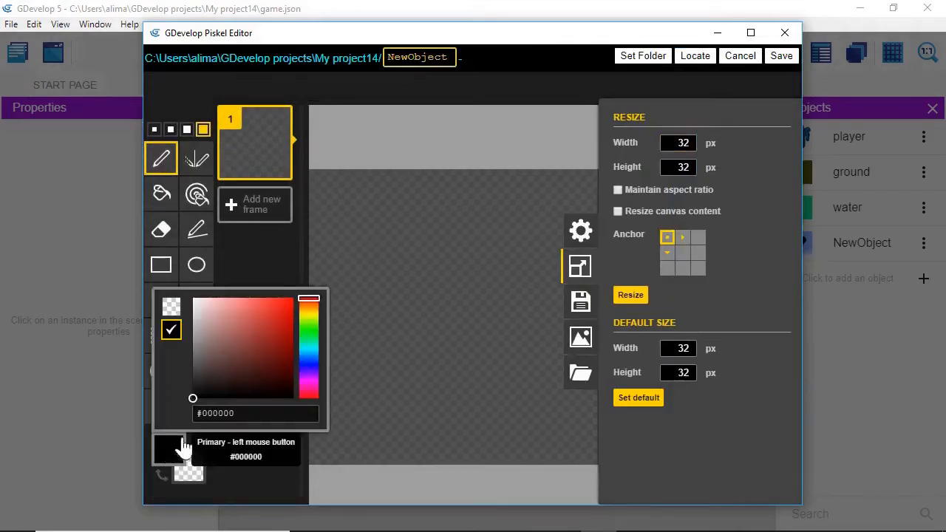
click(307, 316)
click(307, 315)
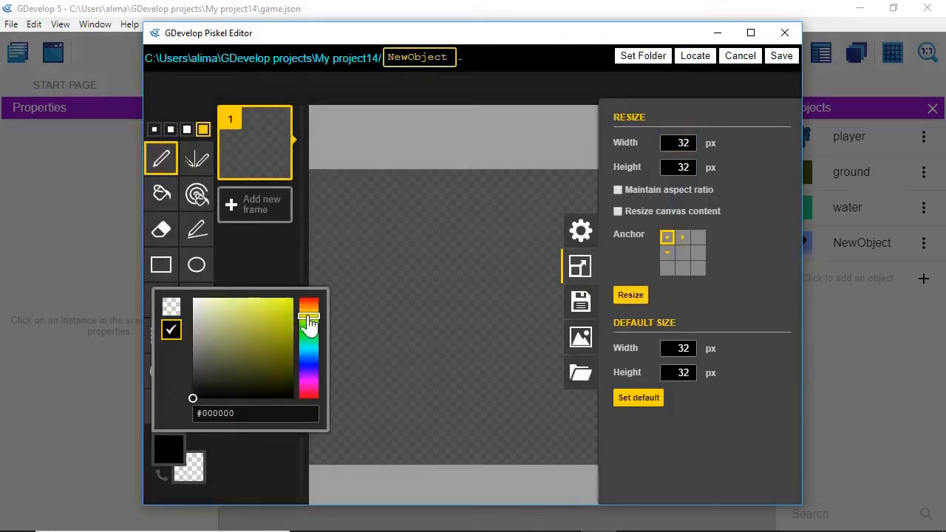
click(290, 314)
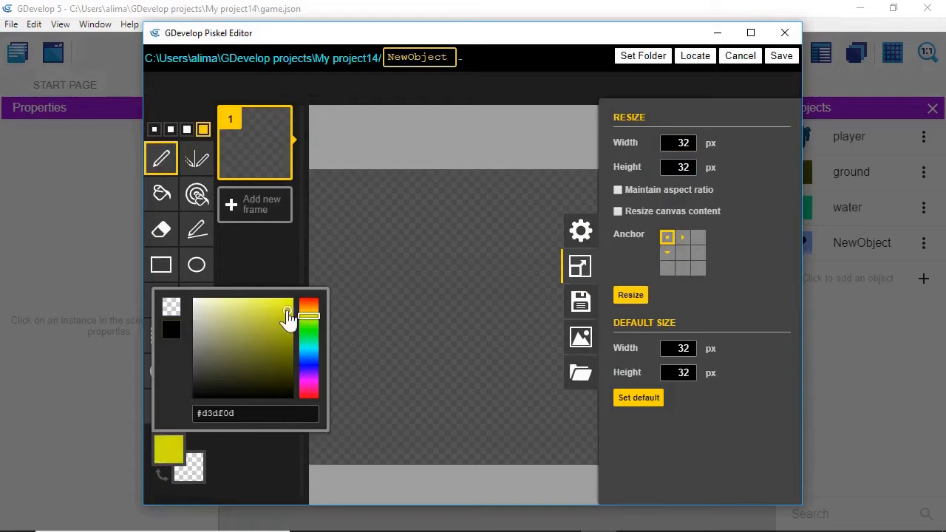
click(161, 194)
click(384, 287)
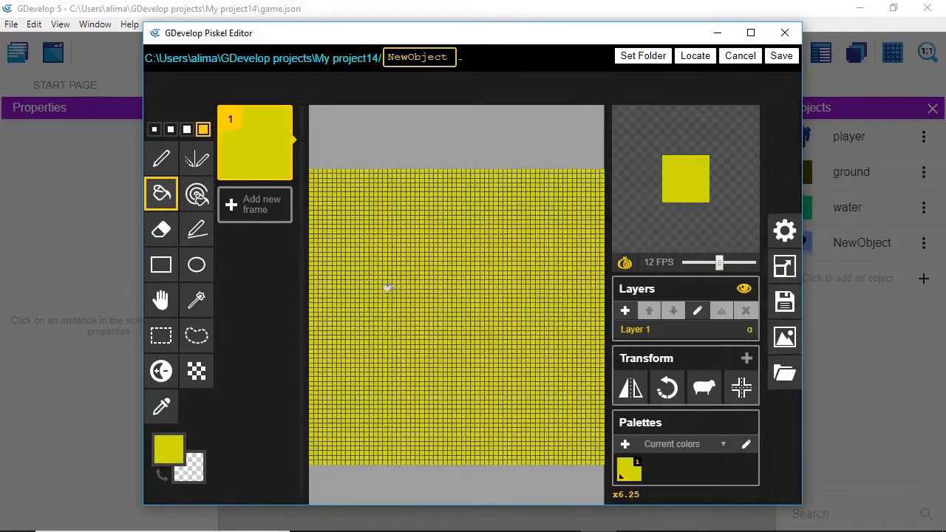
Name the sprite image ladder, save it back to the animation and apply the ladder object.
drag(451, 57, 343, 54)
key(BackSpace)
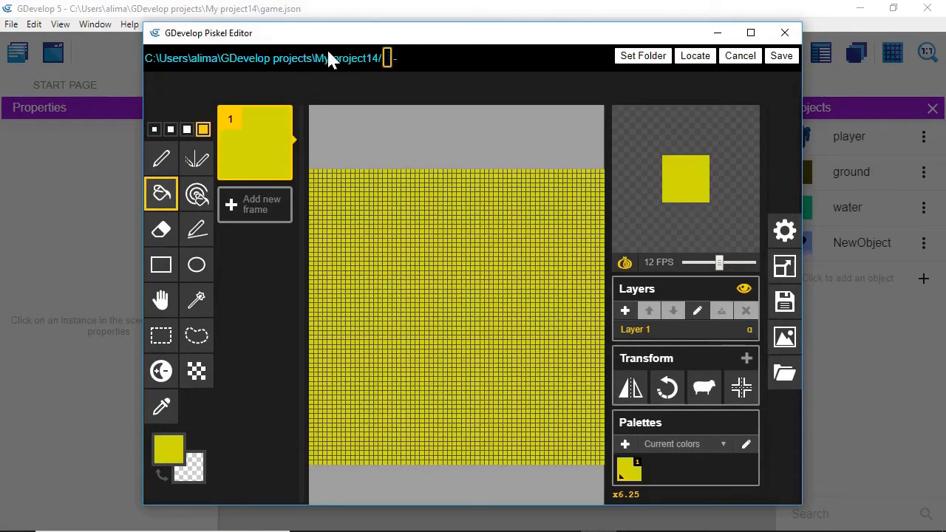
text(ladder)
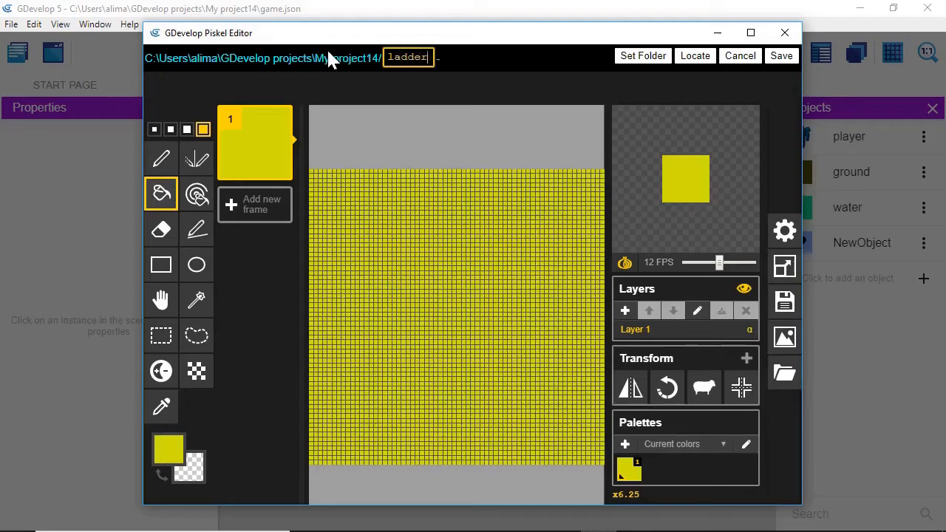
click(781, 56)
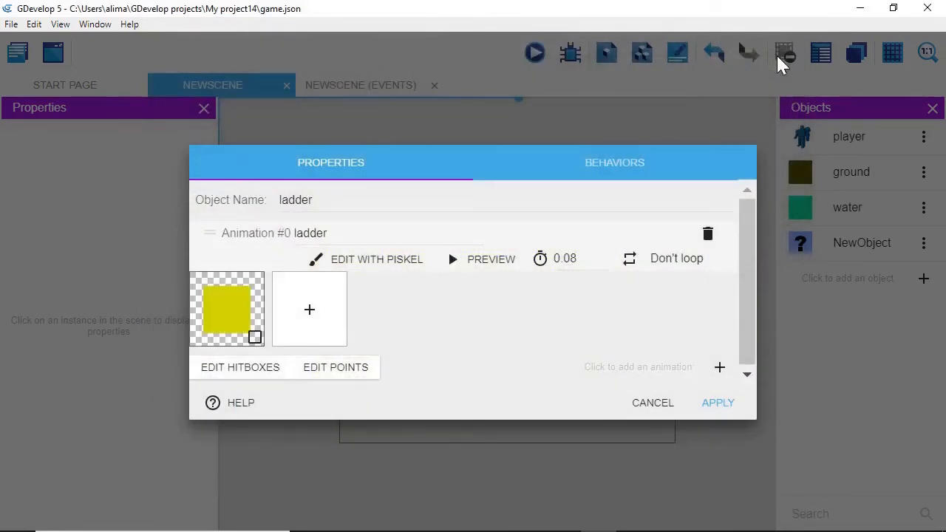
click(724, 407)
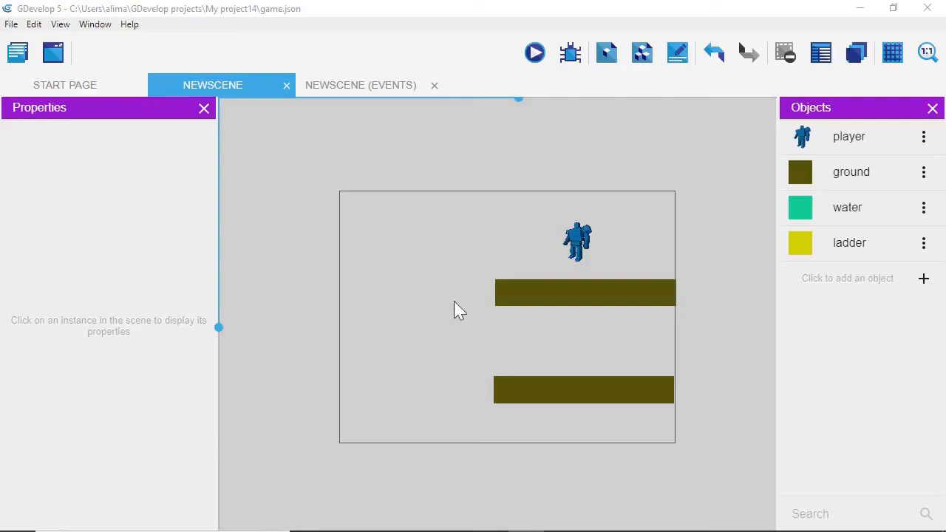
Place the water in the scene at about X 2, Y 226 and stretch it to about 797 by 228.
click(828, 213)
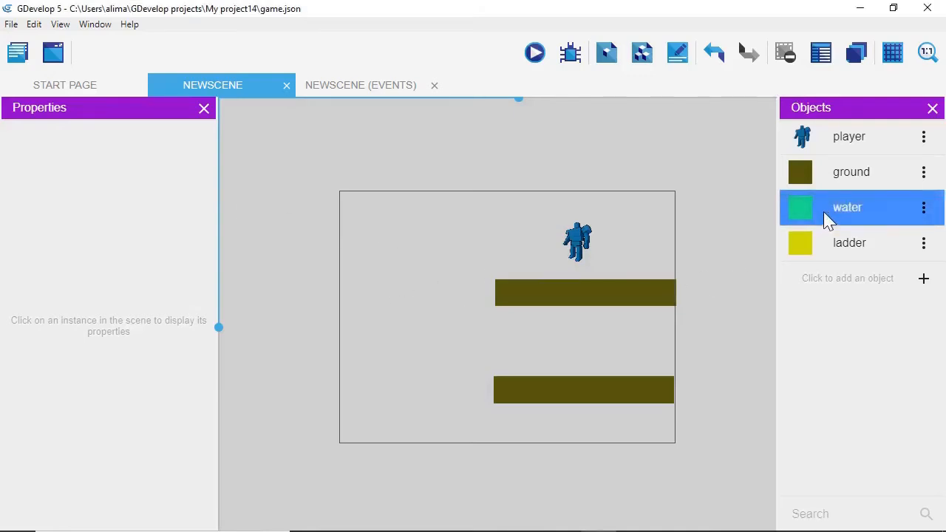
drag(824, 204, 678, 328)
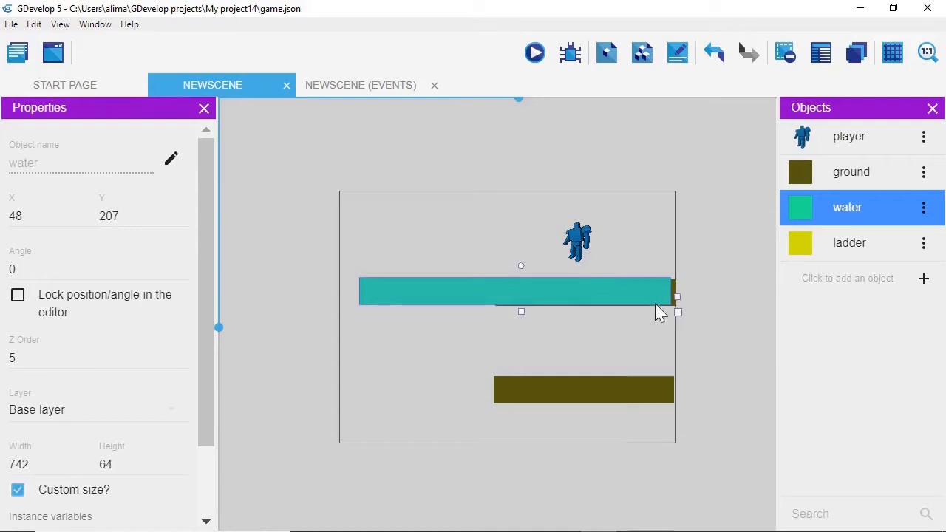
drag(646, 294, 680, 306)
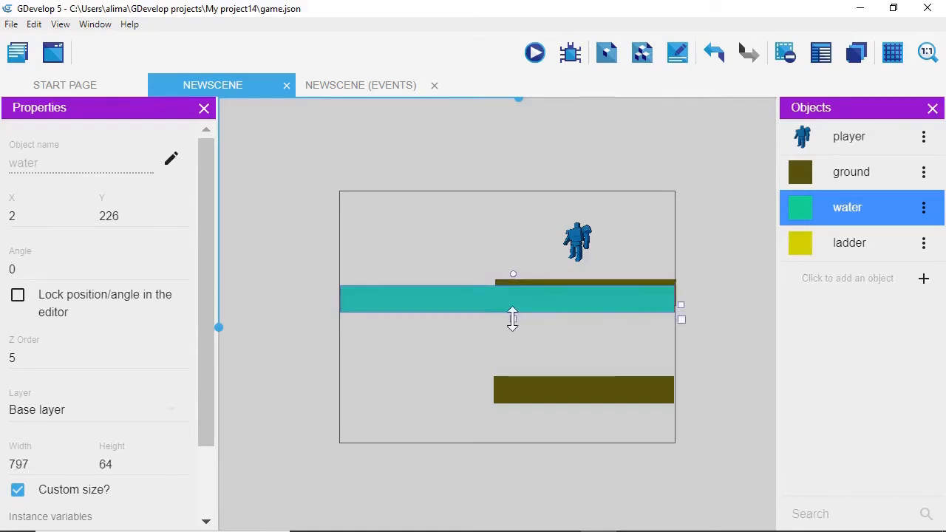
drag(513, 318, 532, 381)
Set the Z order of the upper ground instance to 8 to bring it in front of the water.
click(600, 286)
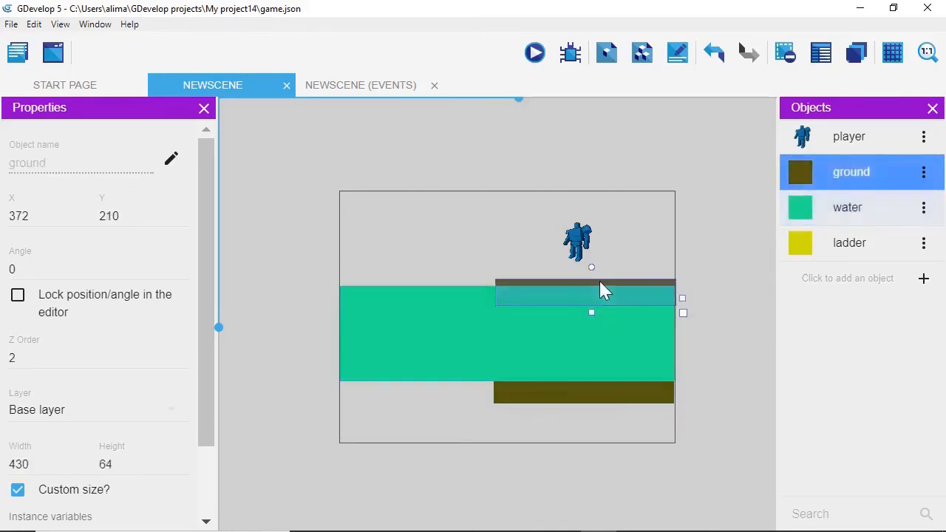
click(592, 363)
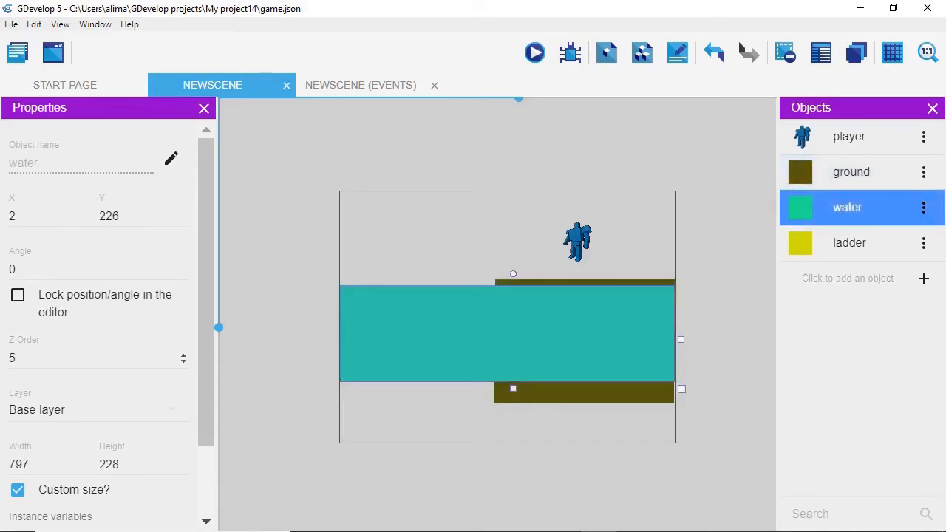
click(65, 358)
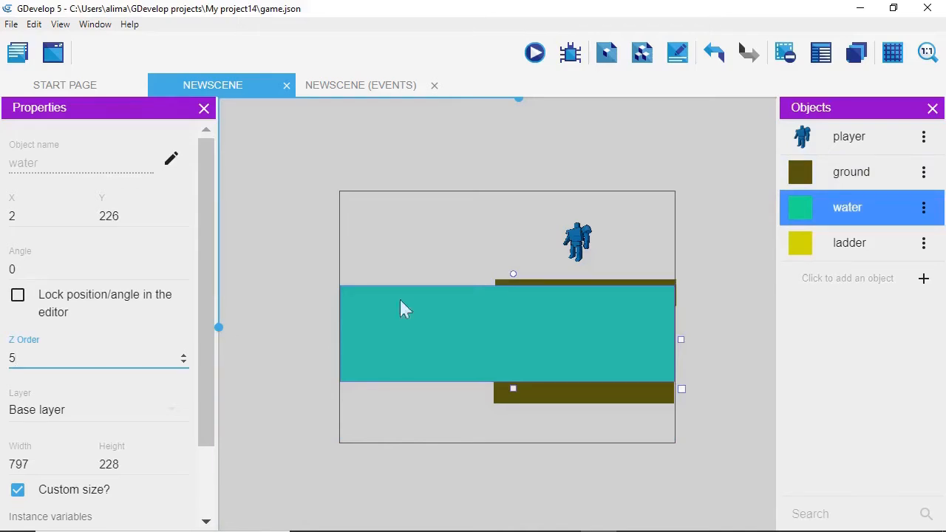
click(544, 284)
drag(575, 396, 590, 404)
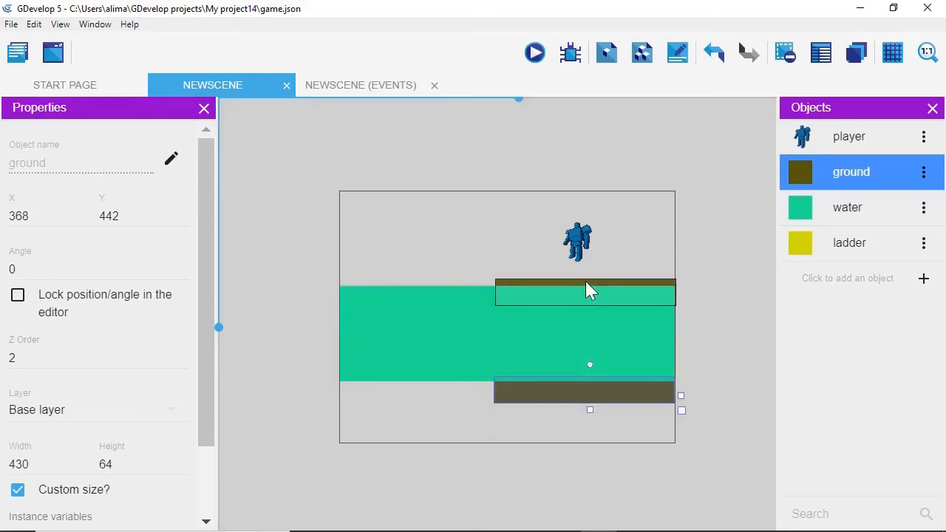
key(ctrl+z)
click(17, 358)
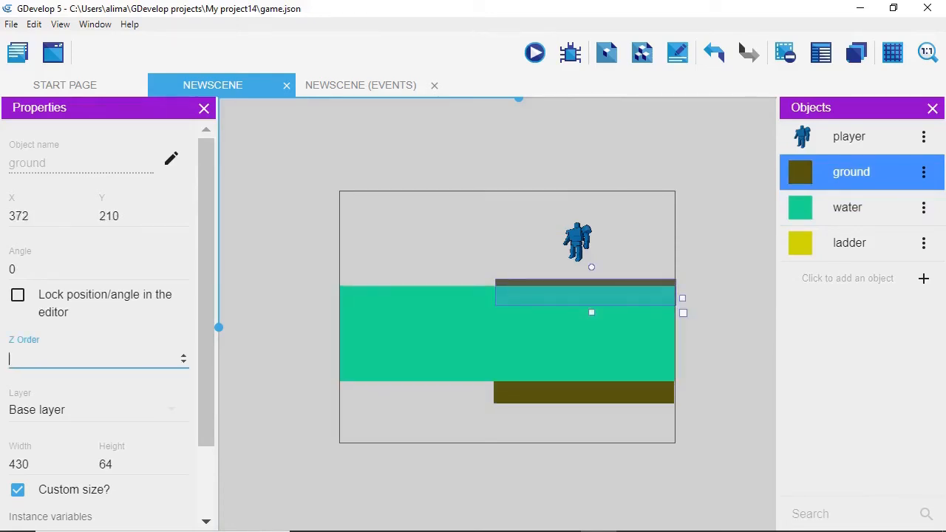
text(8)
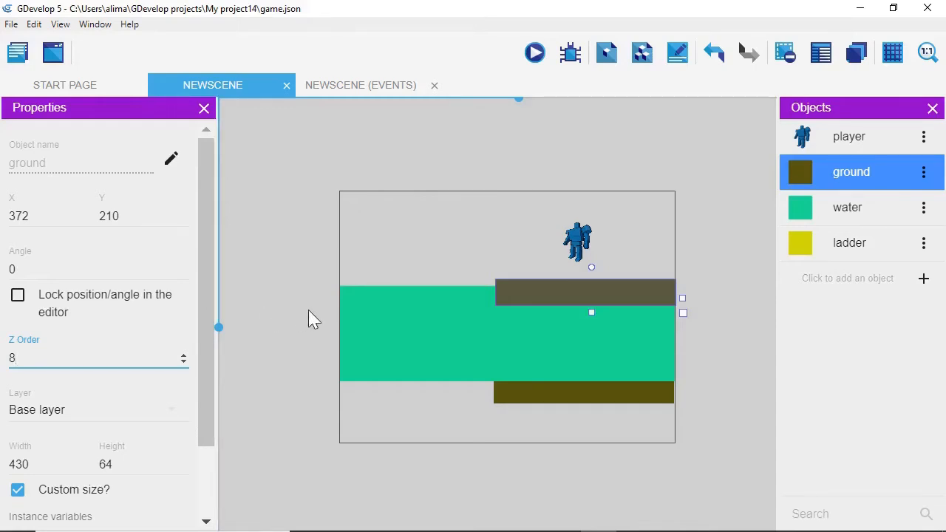
Stretch the water down to the scene's lower edge, to a height of about 376, and preview the project.
click(426, 342)
drag(513, 384, 523, 451)
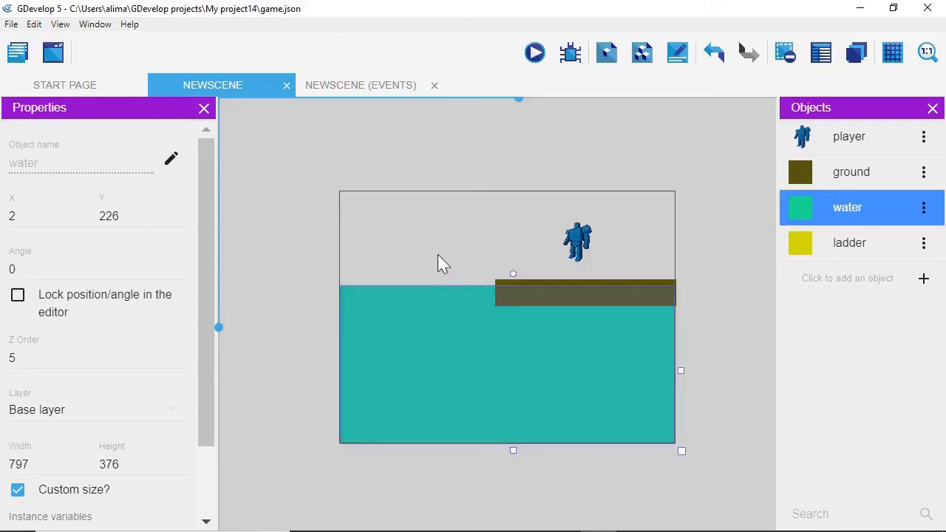
click(370, 90)
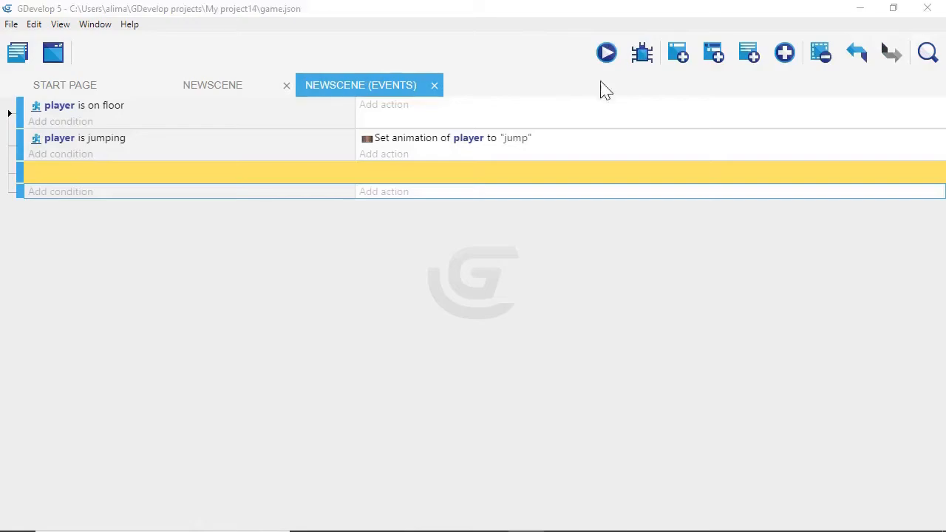
click(606, 54)
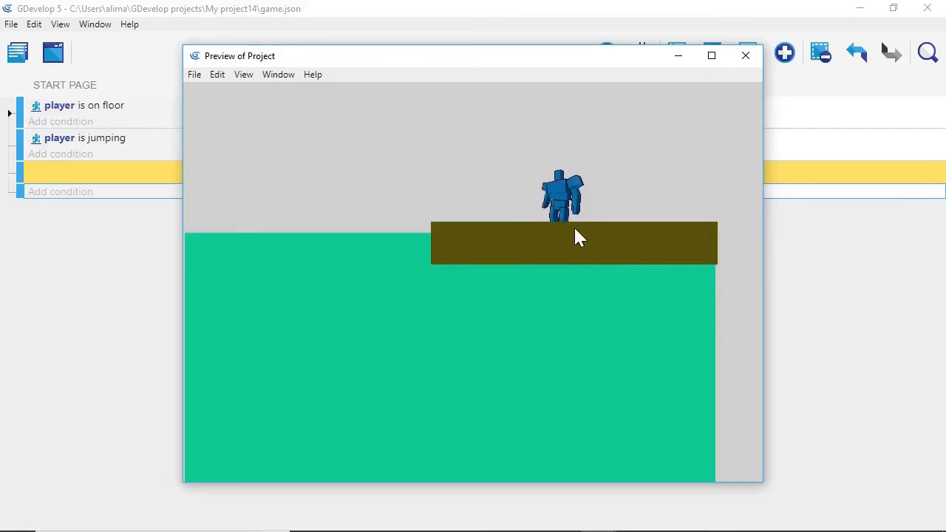
click(745, 56)
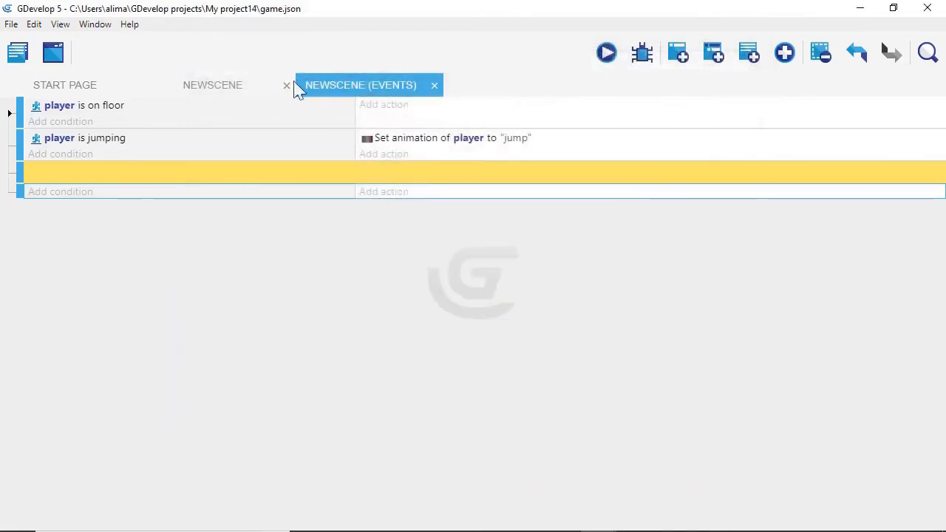
Shorten the water to a height of about 329 and move it down to about X 6, Y 270, below the ground.
click(243, 92)
click(476, 298)
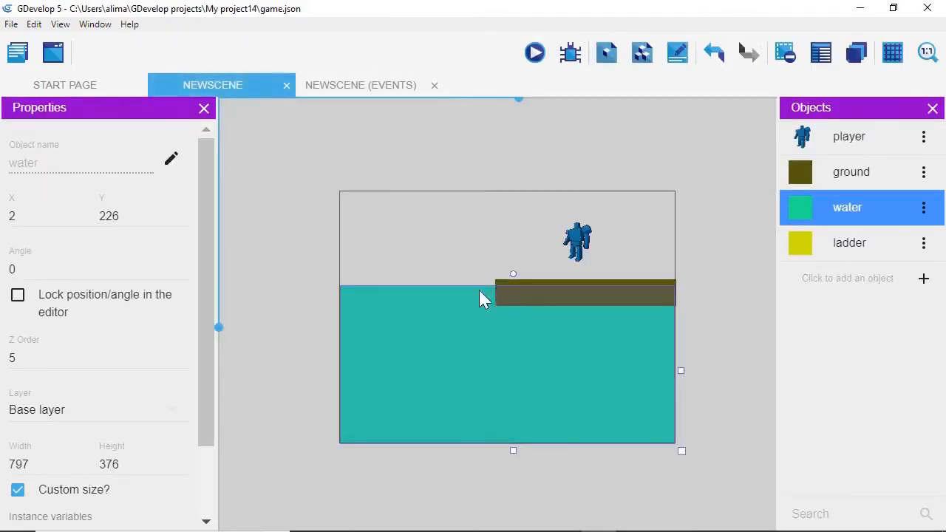
drag(513, 452, 513, 440)
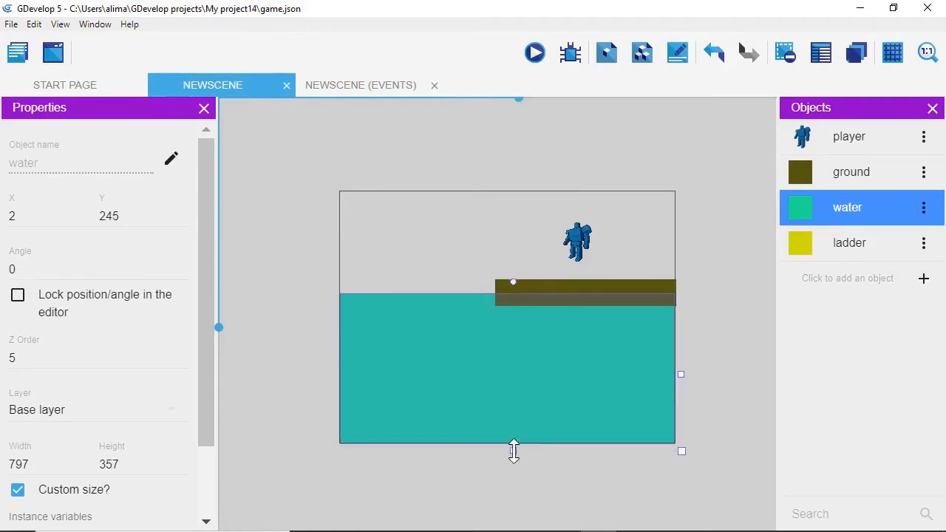
drag(514, 451, 513, 436)
drag(532, 394, 534, 408)
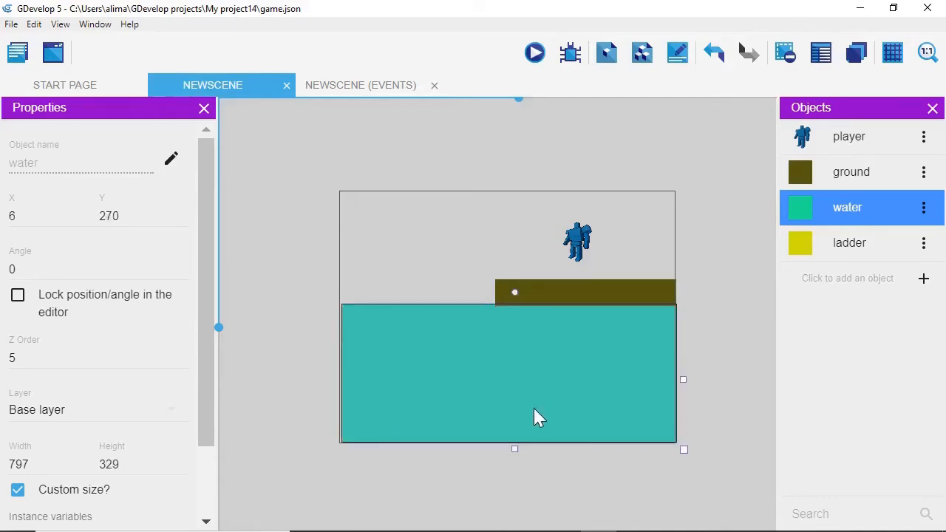
click(570, 484)
Preview the project with the lowered water and close the preview.
click(391, 86)
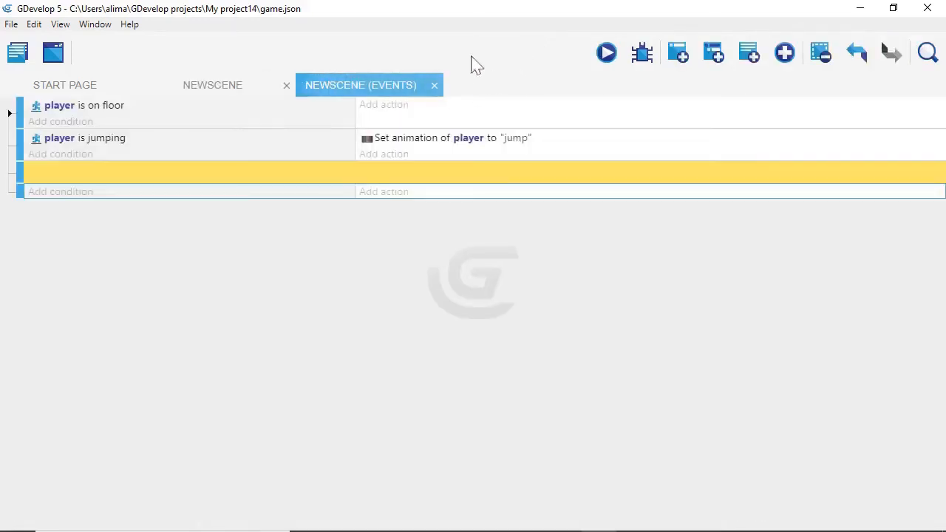
click(607, 59)
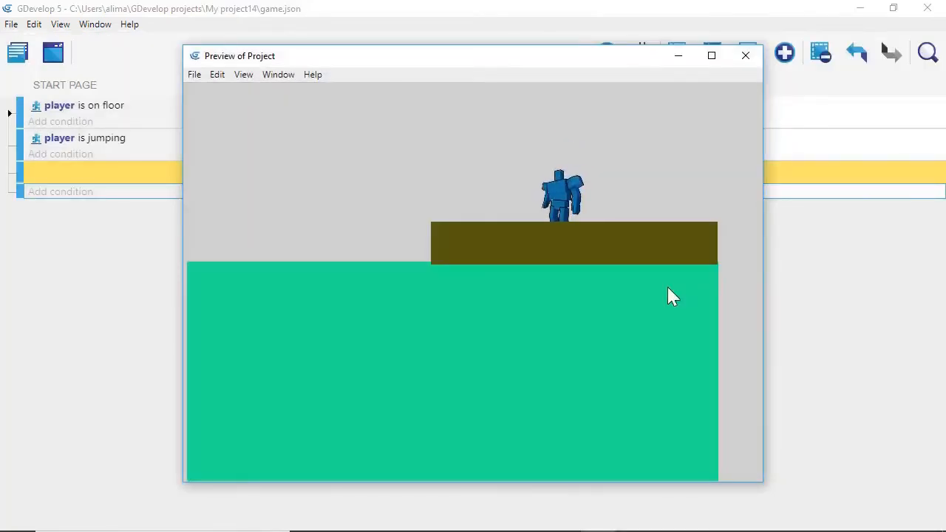
click(741, 60)
Set the Z order of the ground under the player to 2 so it lies behind the player.
click(239, 85)
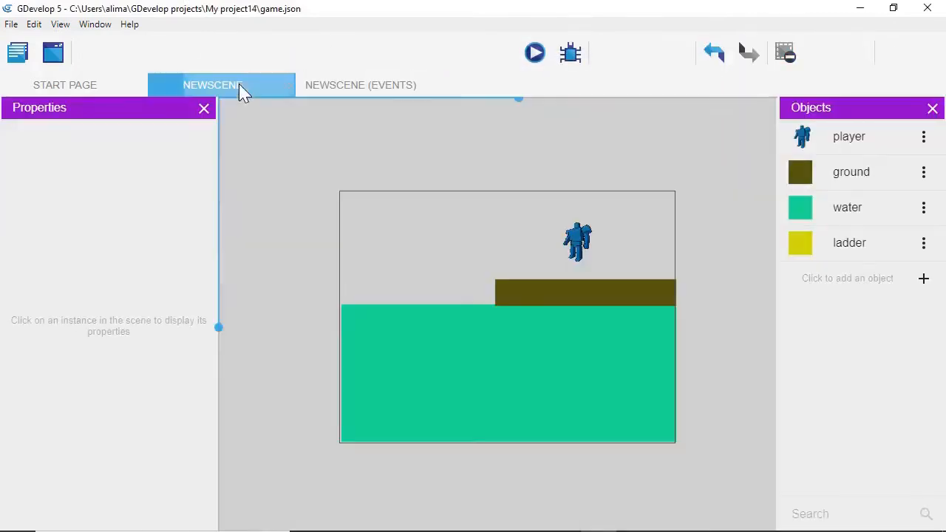
click(584, 249)
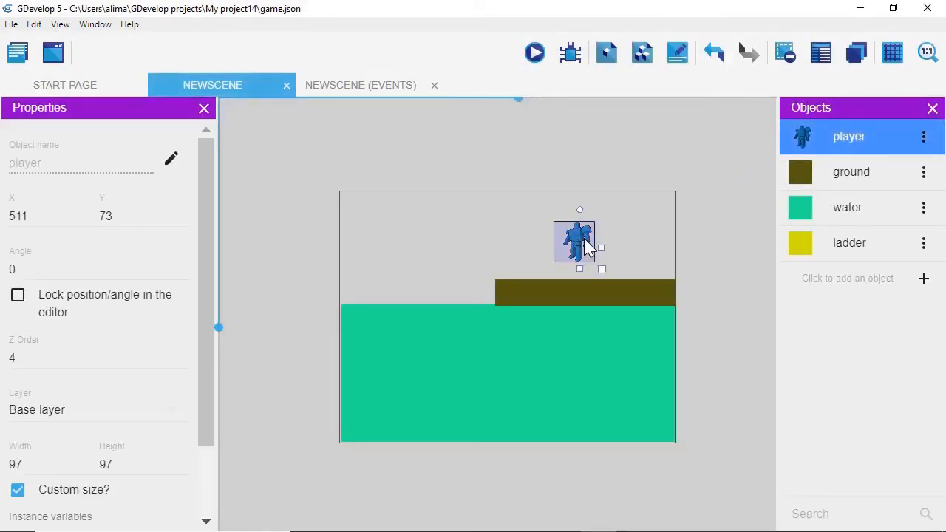
click(544, 298)
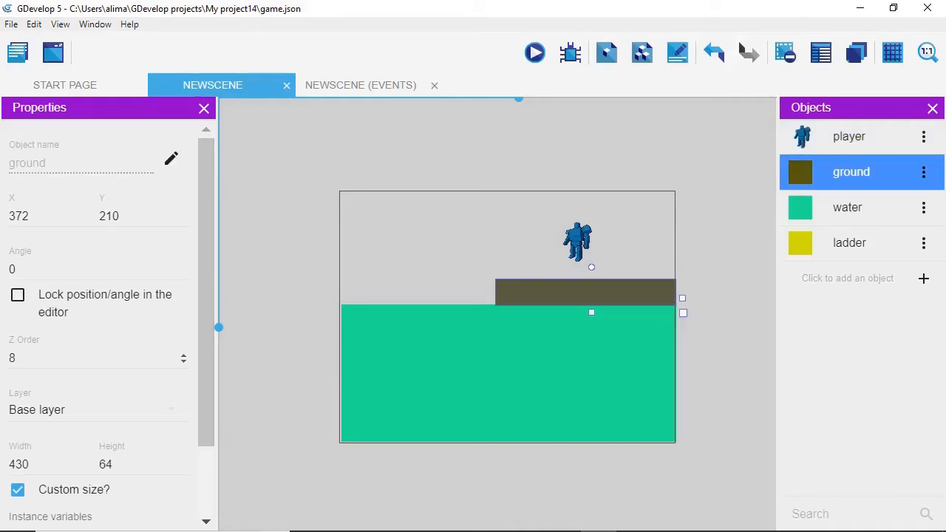
click(37, 358)
key(BackSpace)
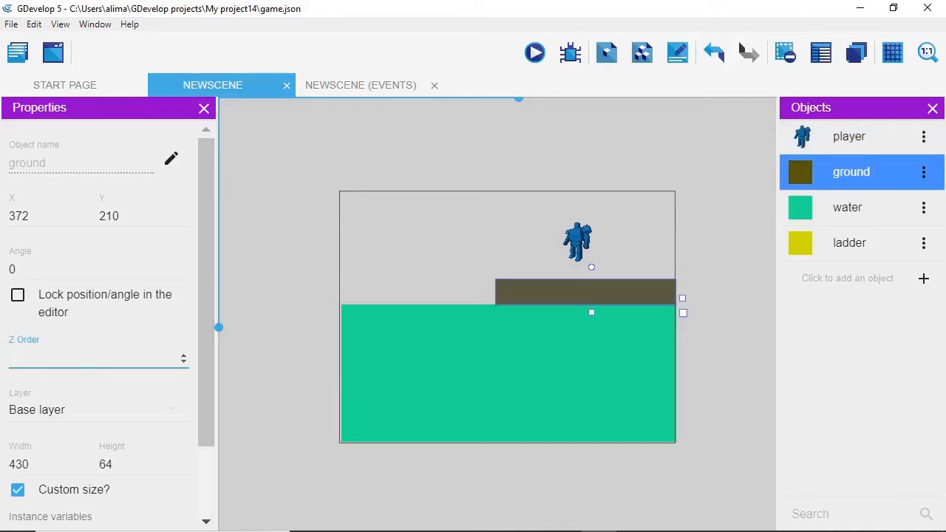
text(2)
click(588, 254)
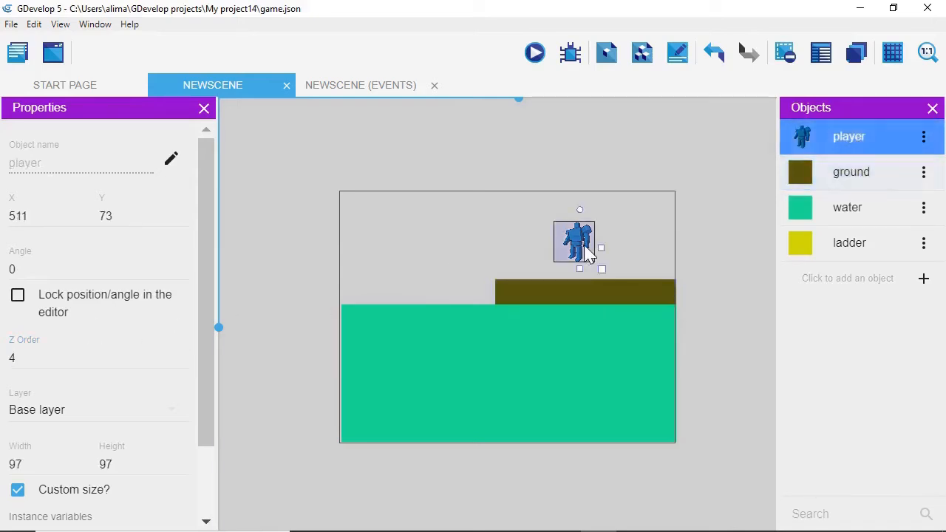
Preview the project to check the player in front of the ground, and close the preview.
click(416, 87)
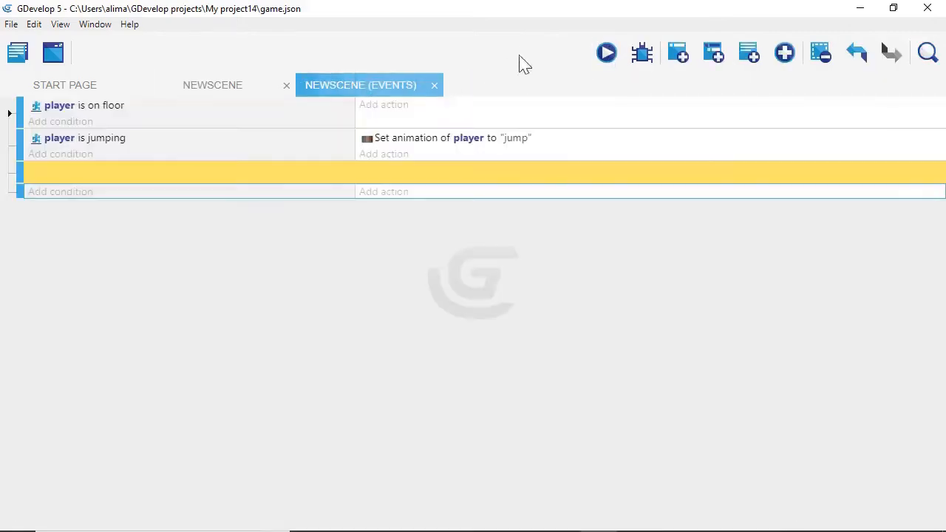
click(607, 52)
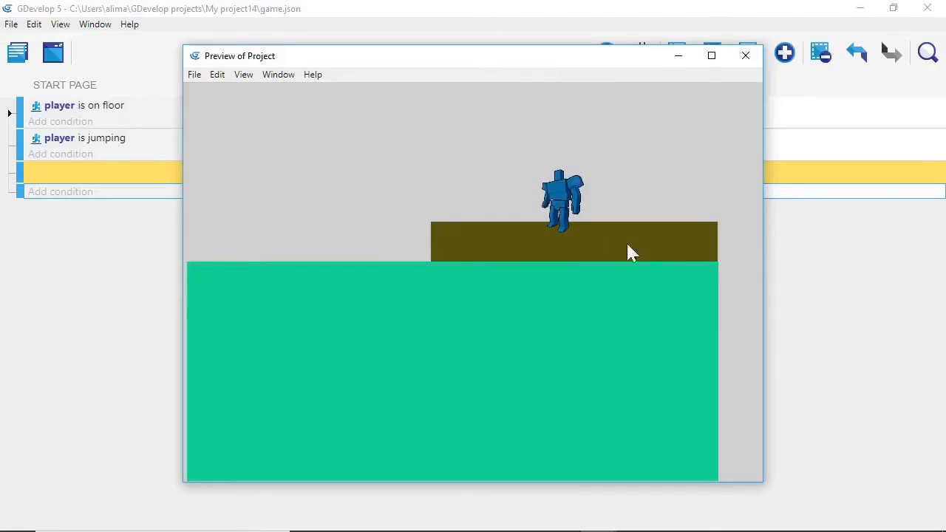
click(744, 58)
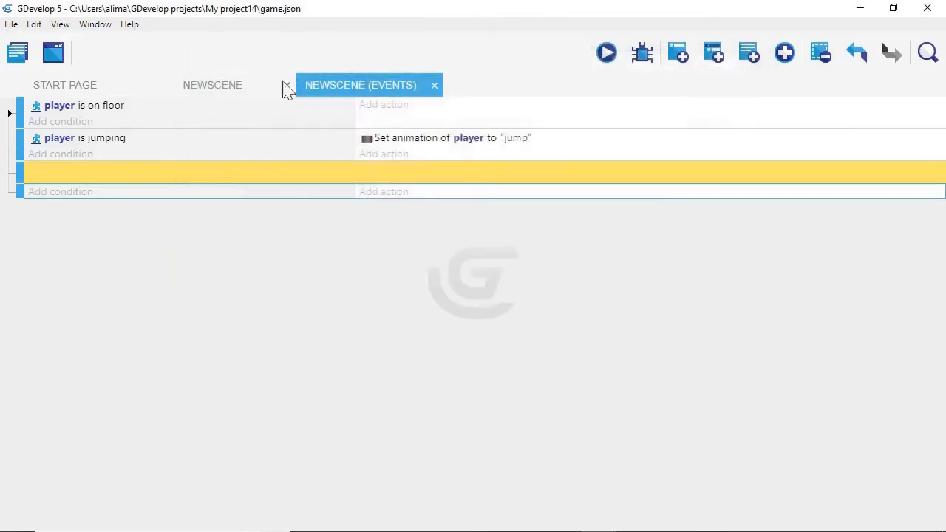
Move the water to about X 2, Y 233 and resize it to about 799 by 366, overlapping the ground.
click(256, 85)
click(554, 318)
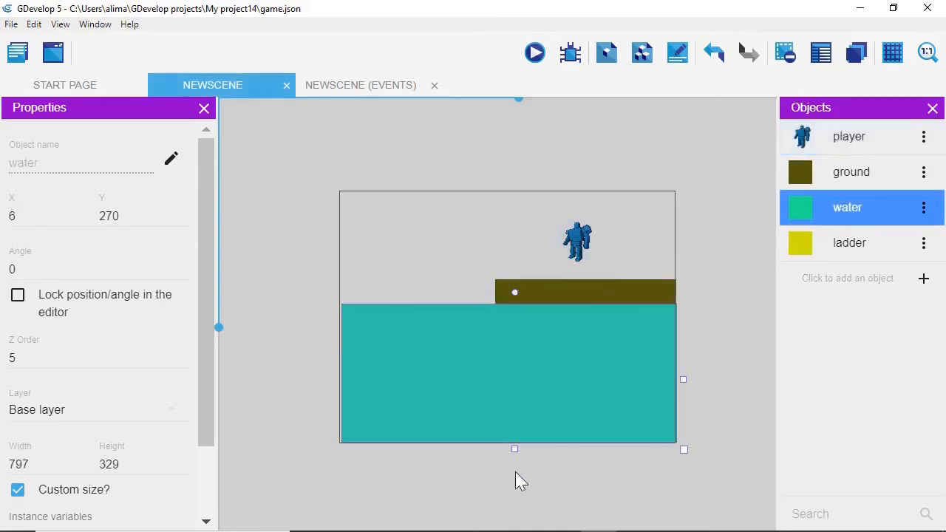
drag(516, 449, 517, 459)
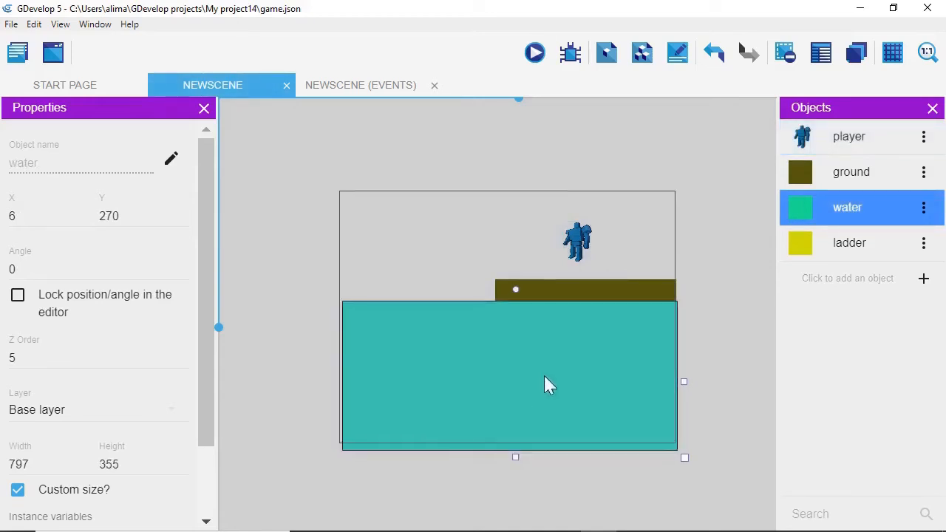
drag(545, 385, 541, 365)
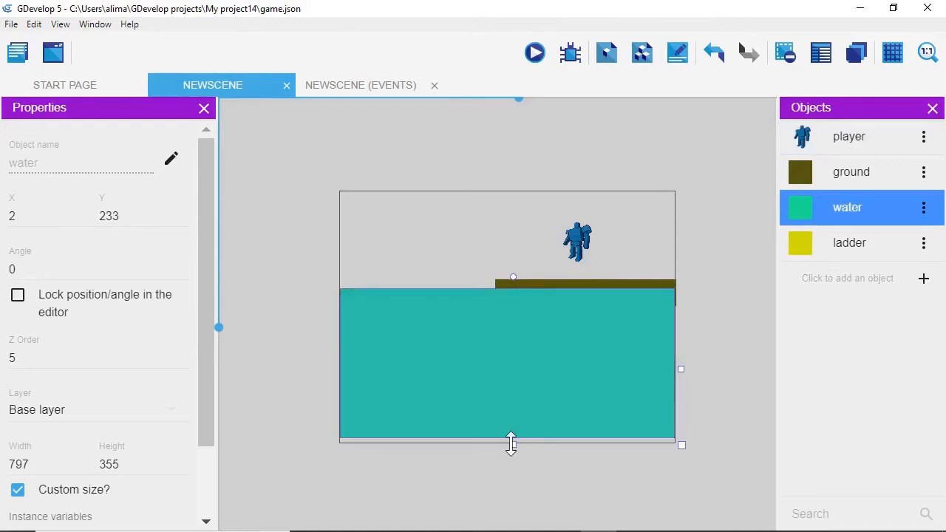
drag(512, 444, 511, 447)
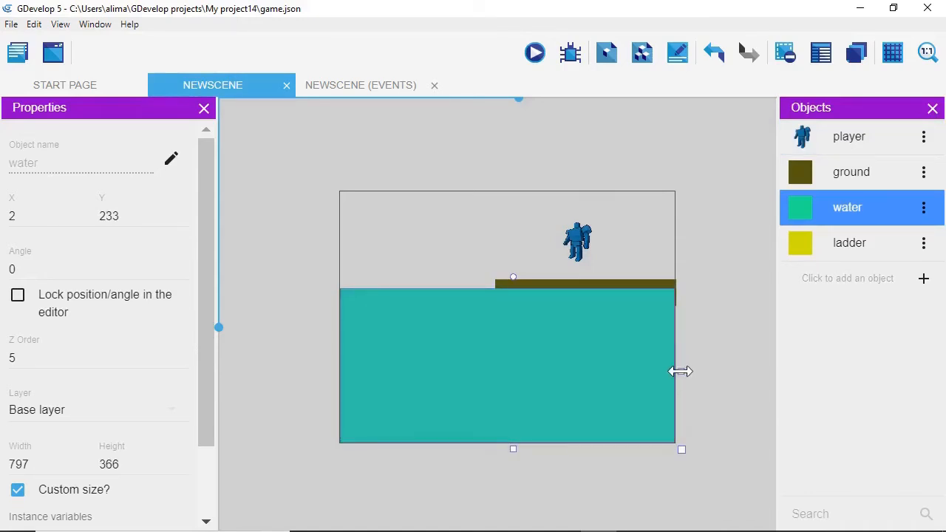
drag(680, 371, 682, 382)
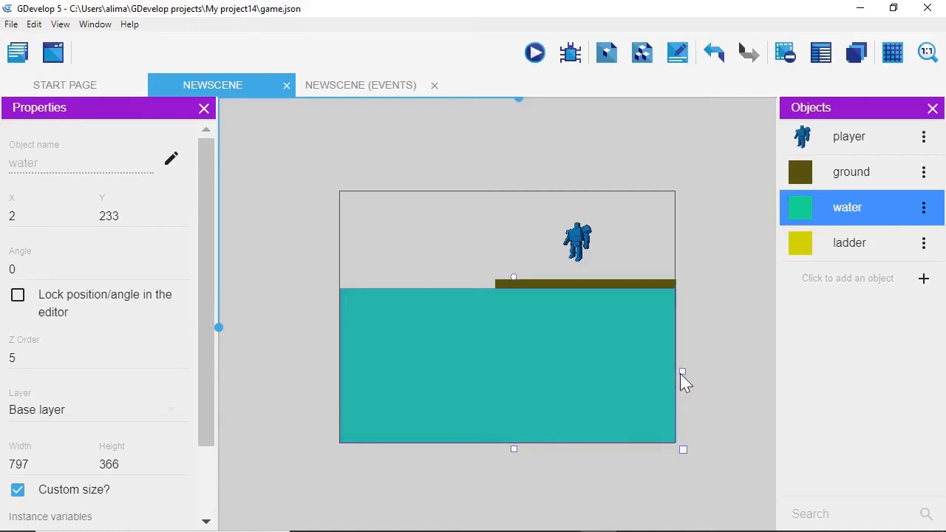
click(575, 116)
Preview the scene, walk the player left off the ground into the water, and close the preview.
click(537, 54)
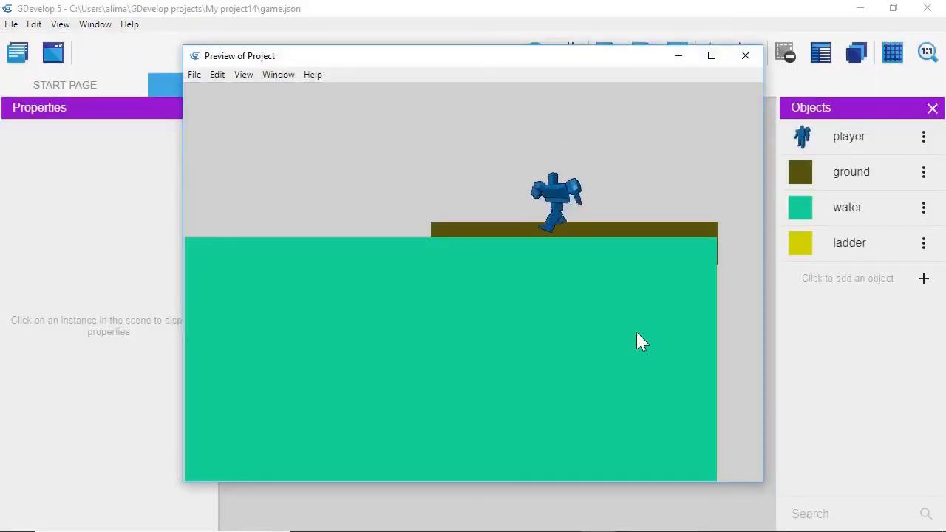
key(Left)
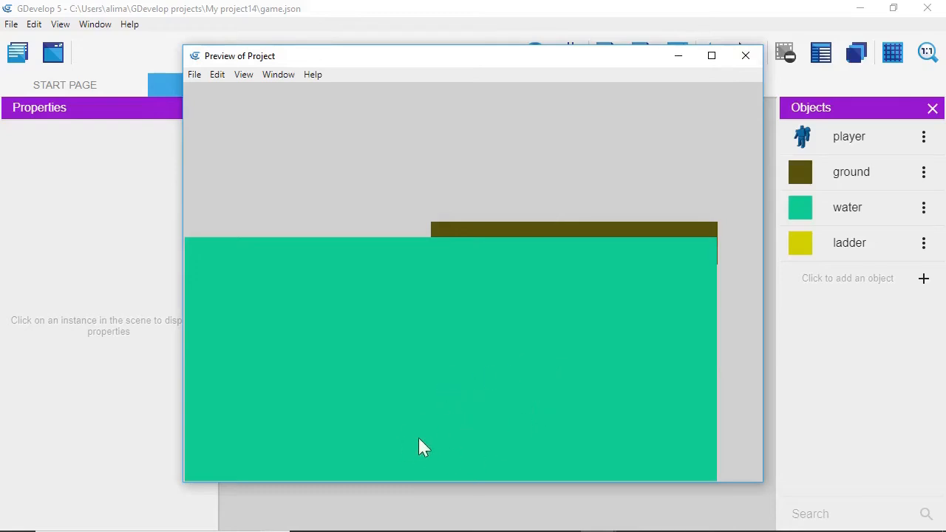
click(745, 56)
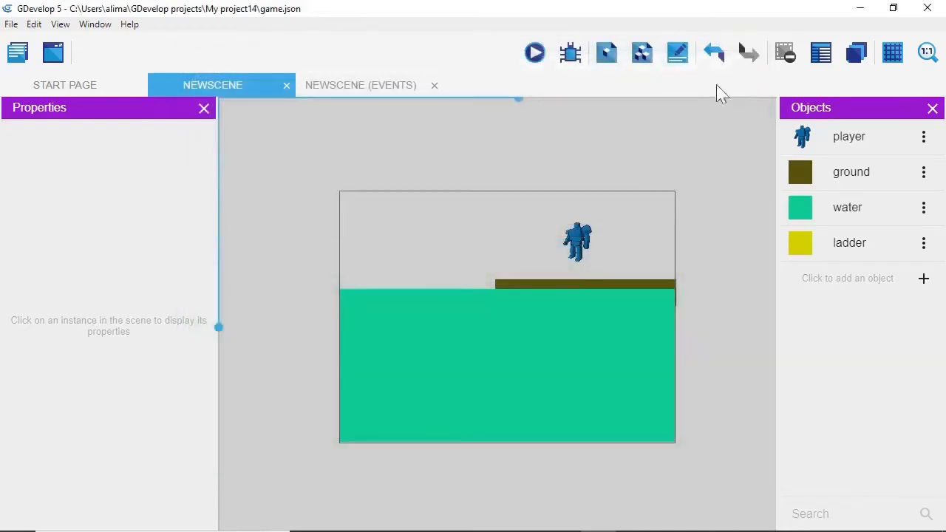
Stretch the water slightly past the scene's lower edge, to a height of about 373.
click(576, 334)
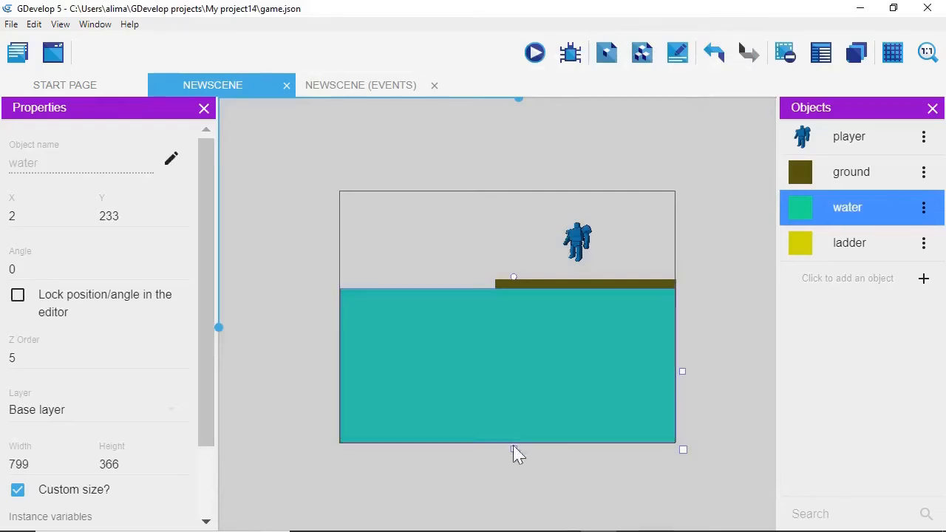
drag(513, 448, 513, 449)
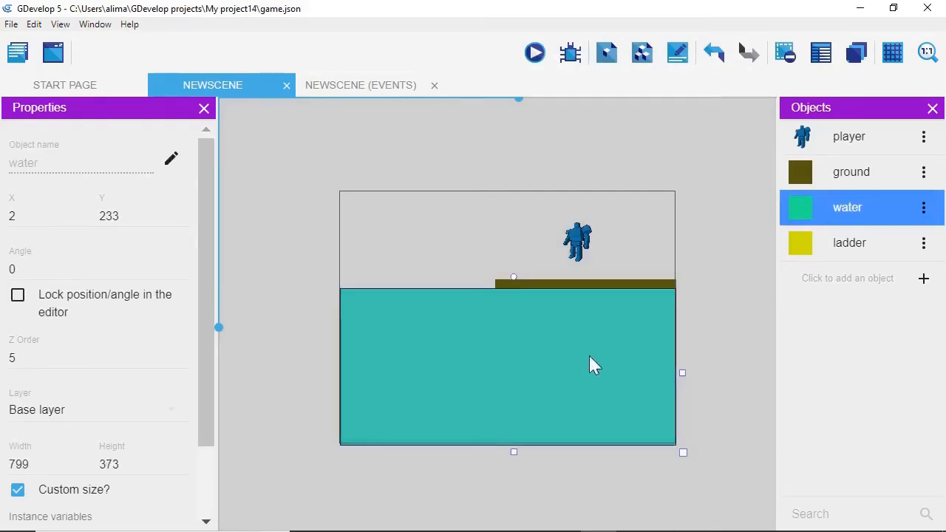